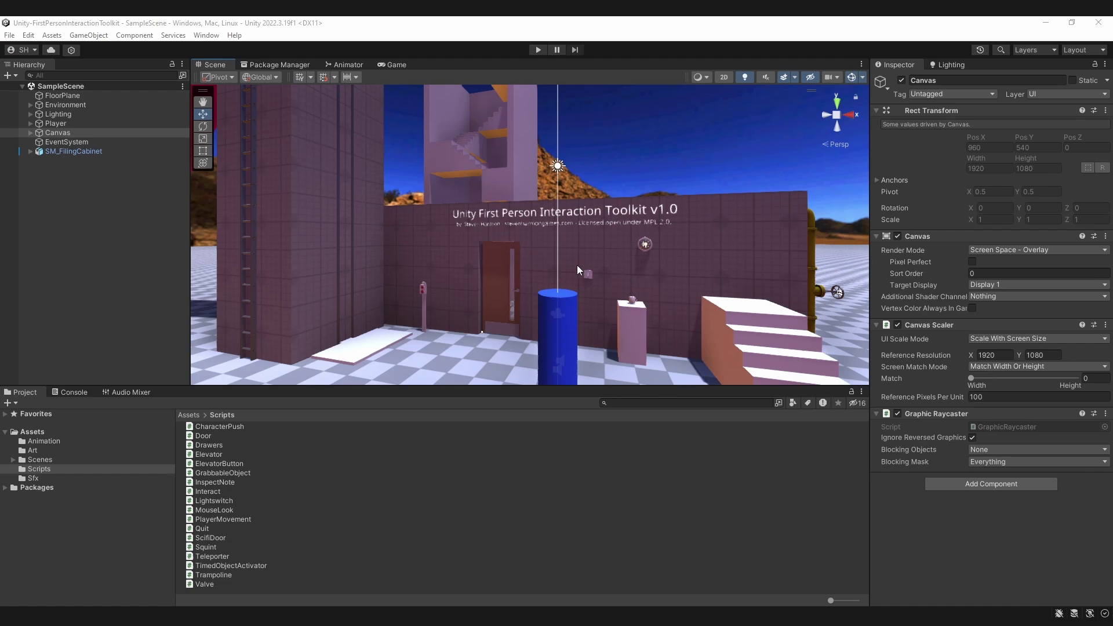
Examine the desk, folding chairs and filing cabinet with its drawer targets in the scene
right_drag(608, 262, 883, 323)
key(d)
key(w)
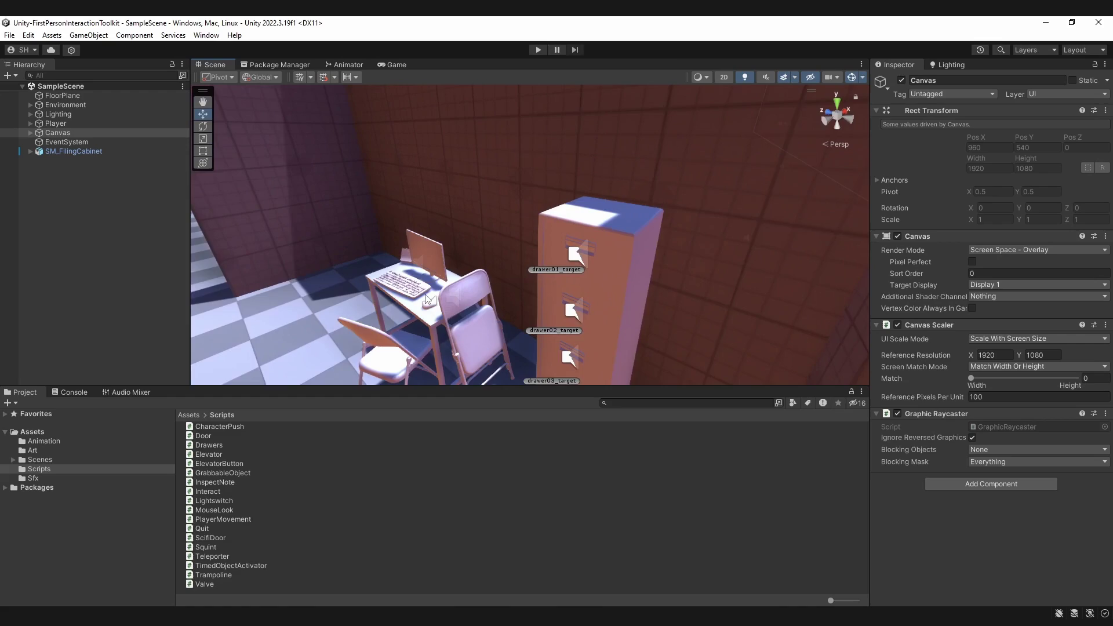
right_drag(426, 299, 307, 240)
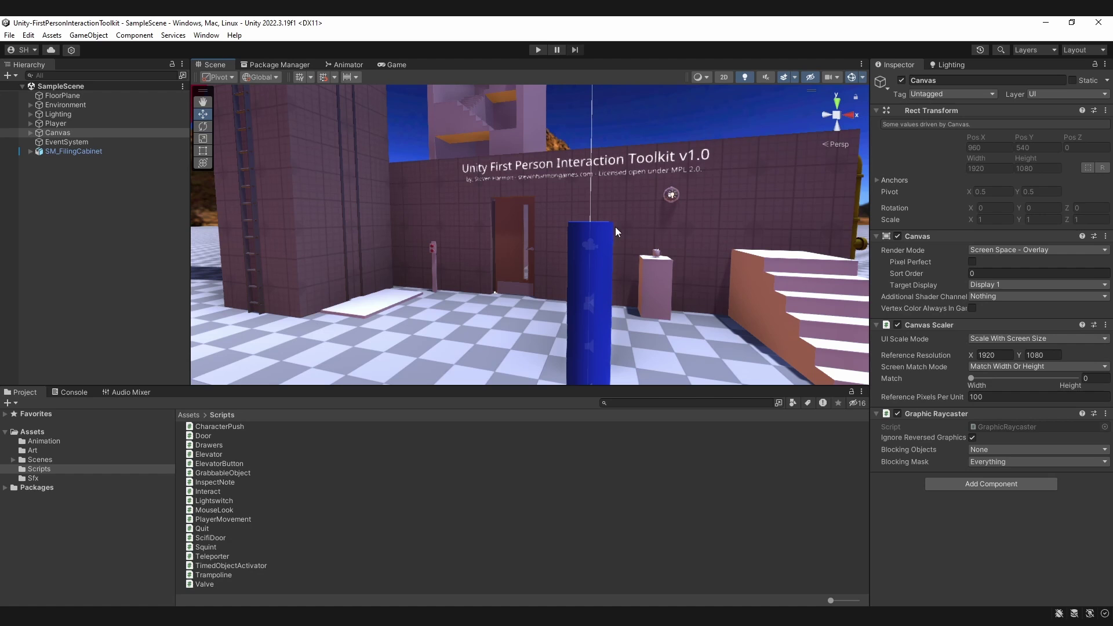
Select the teacup on the pedestal and review its interaction script, audio source and collider settings
right_drag(615, 227, 711, 243)
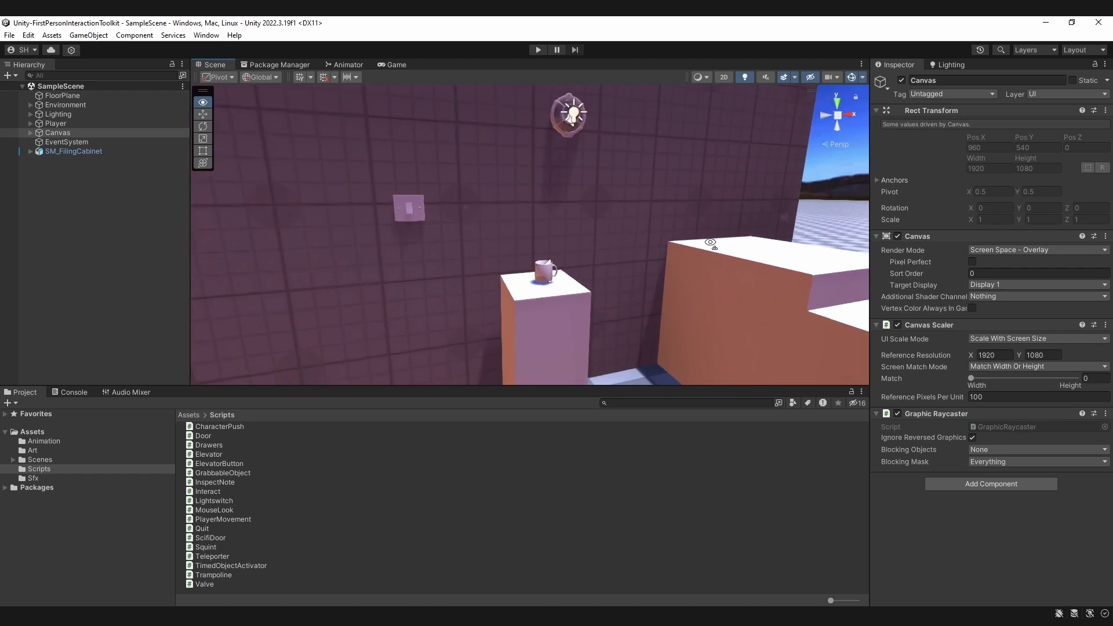
click(548, 273)
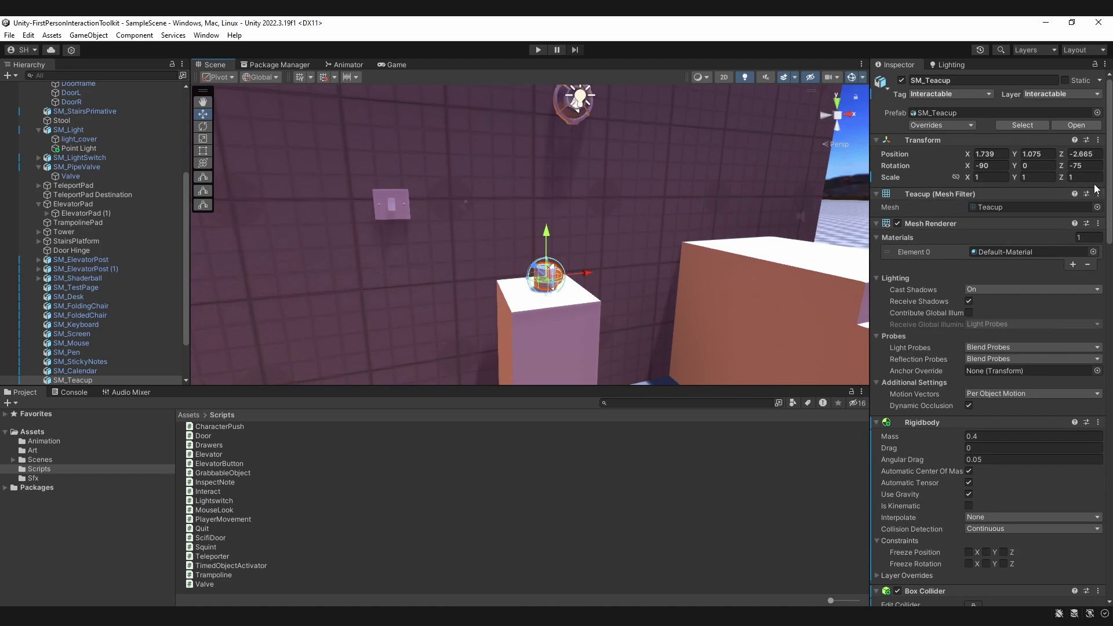
drag(1110, 186, 1037, 614)
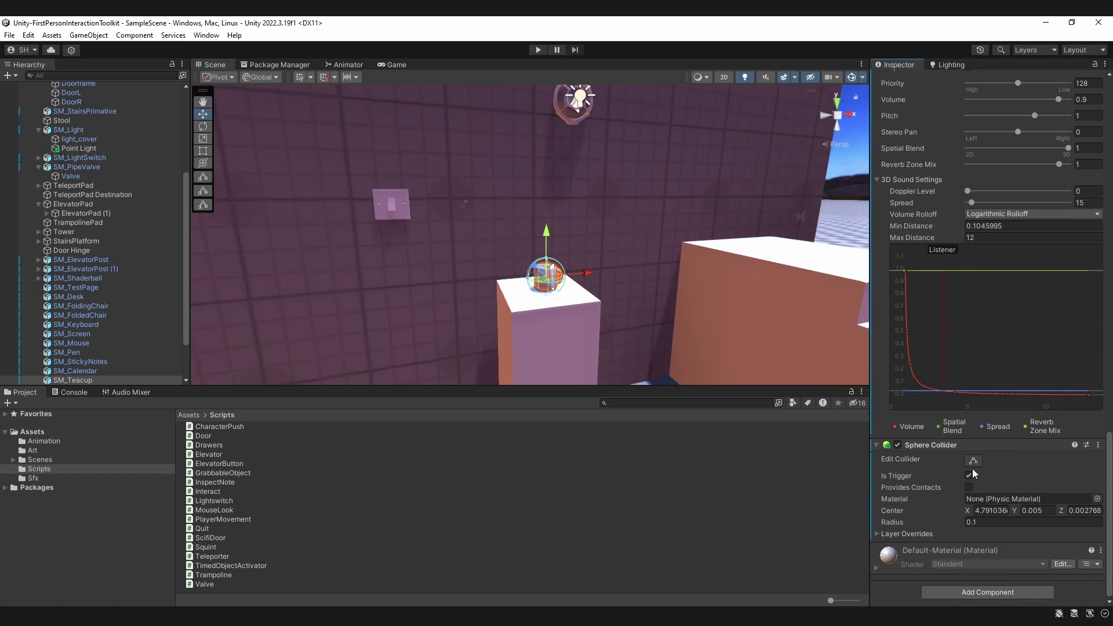
key(f)
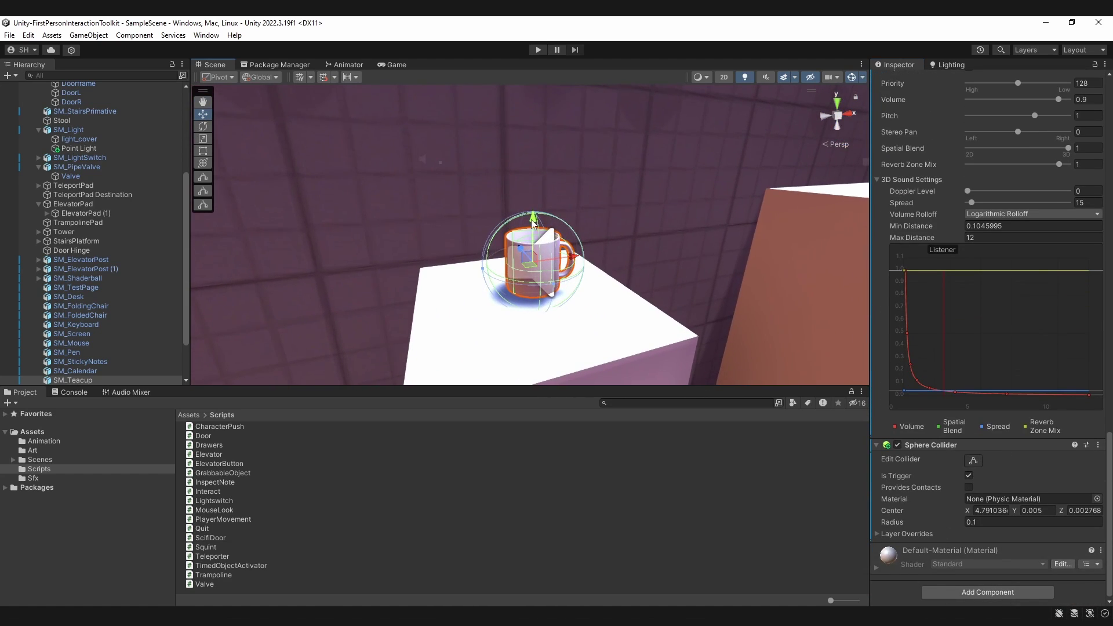
scroll(1073, 354, up, 6)
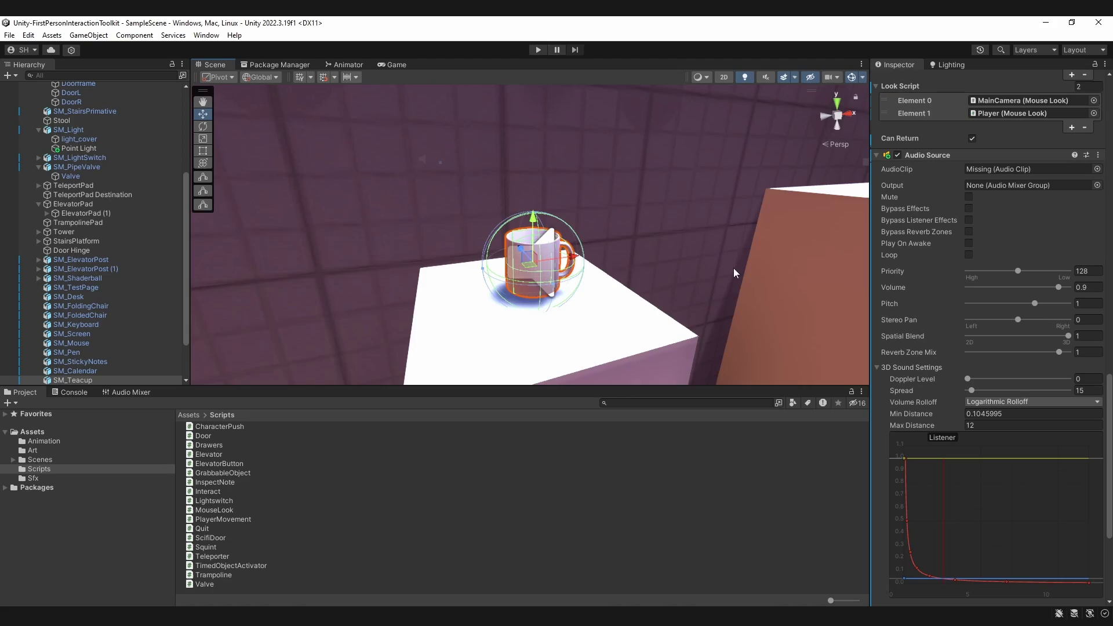
Select DoorHinge, the parent of the hinged door, and review its hinge joint limits and Door script settings
key(s)
right_drag(597, 195, 431, 257)
click(432, 256)
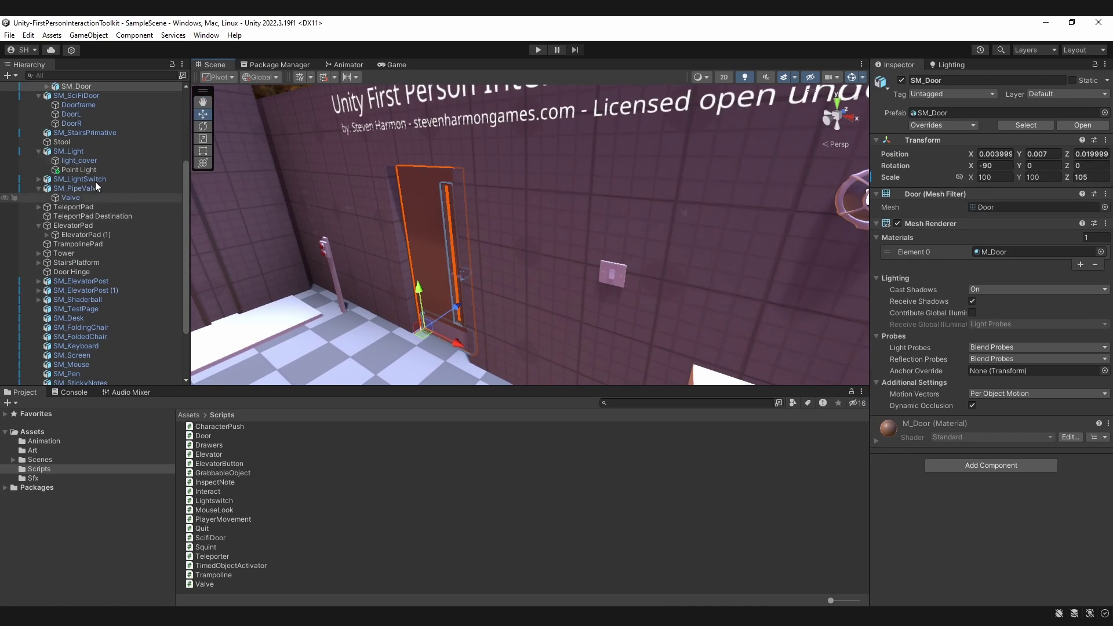
scroll(90, 168, up, 3)
click(86, 147)
scroll(983, 354, down, 5)
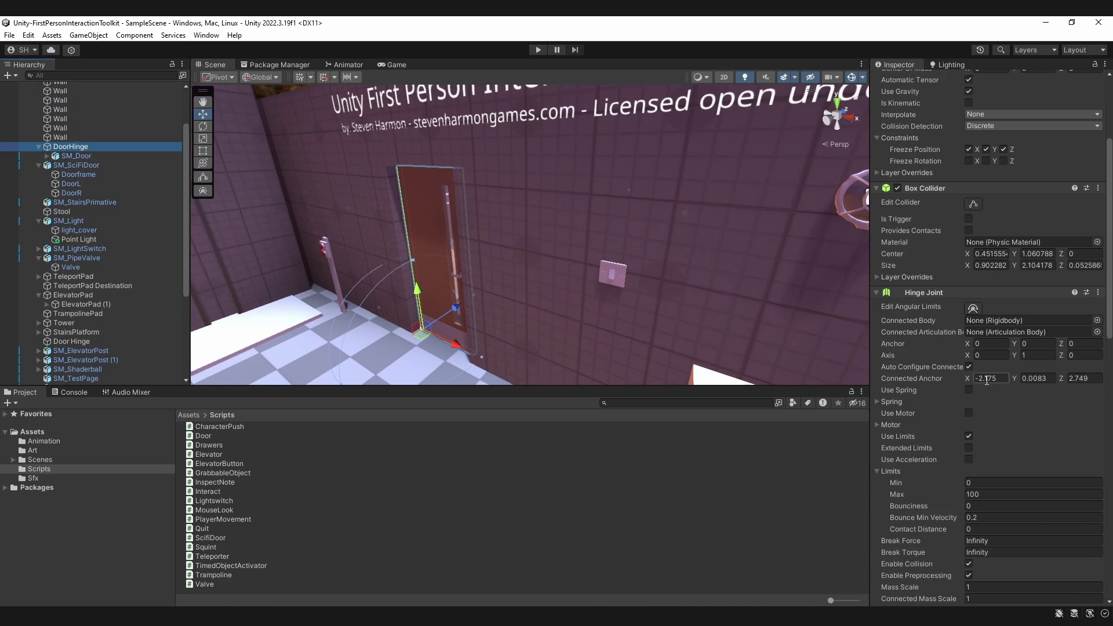
scroll(988, 381, down, 7)
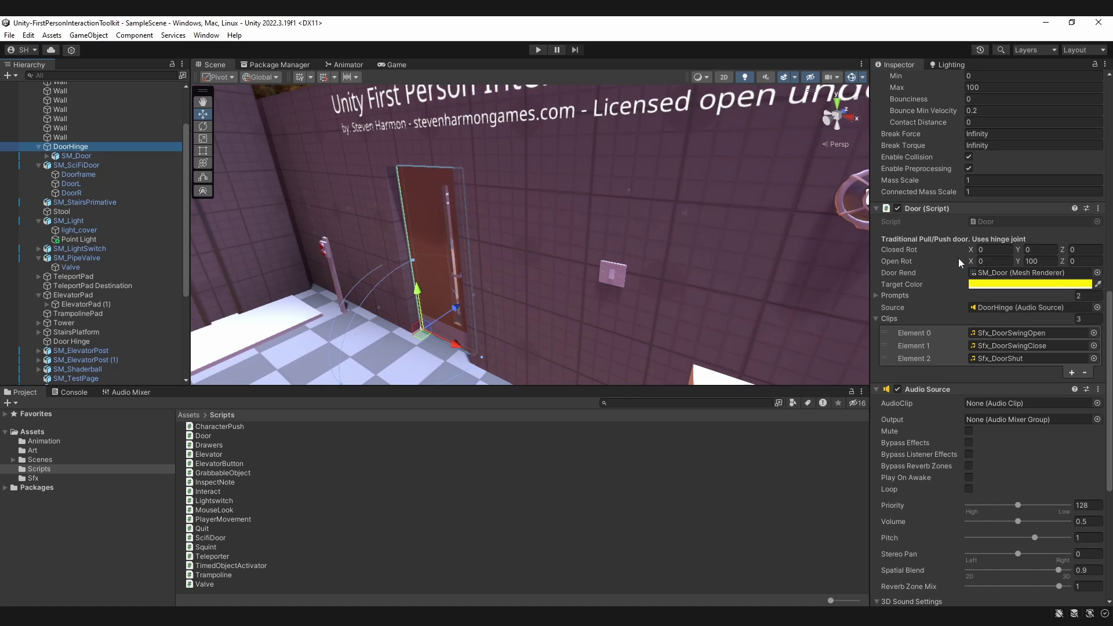
Inspect the Valve object on the yellow pipe and review its Valve script and audio source settings
key(s)
right_drag(647, 218, 505, 128)
key(e)
key(d)
key(w)
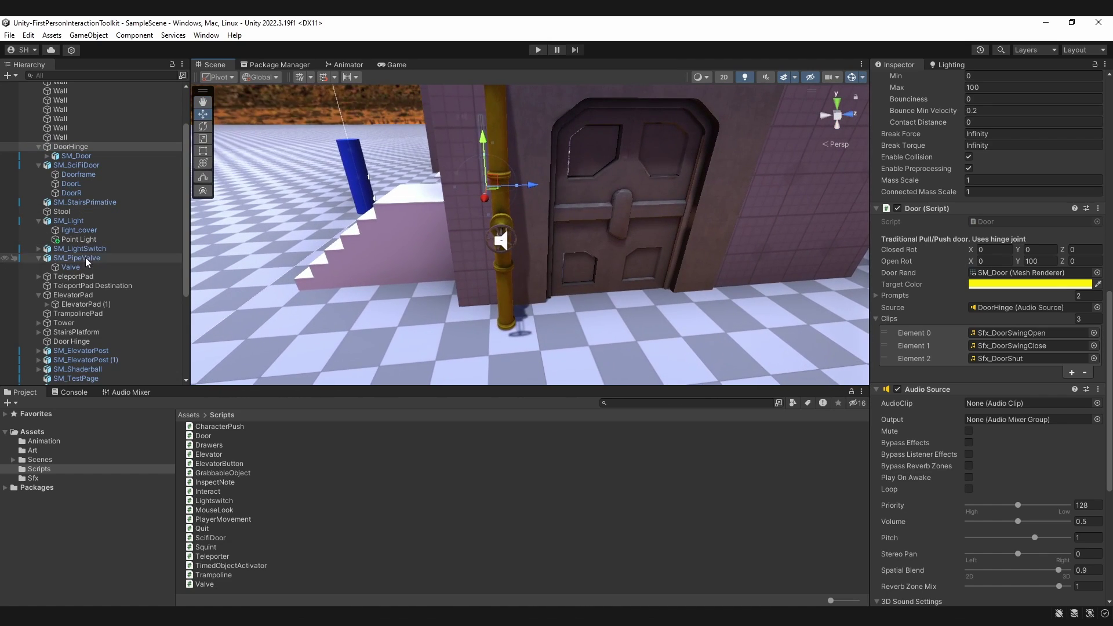
scroll(1042, 315, up, 5)
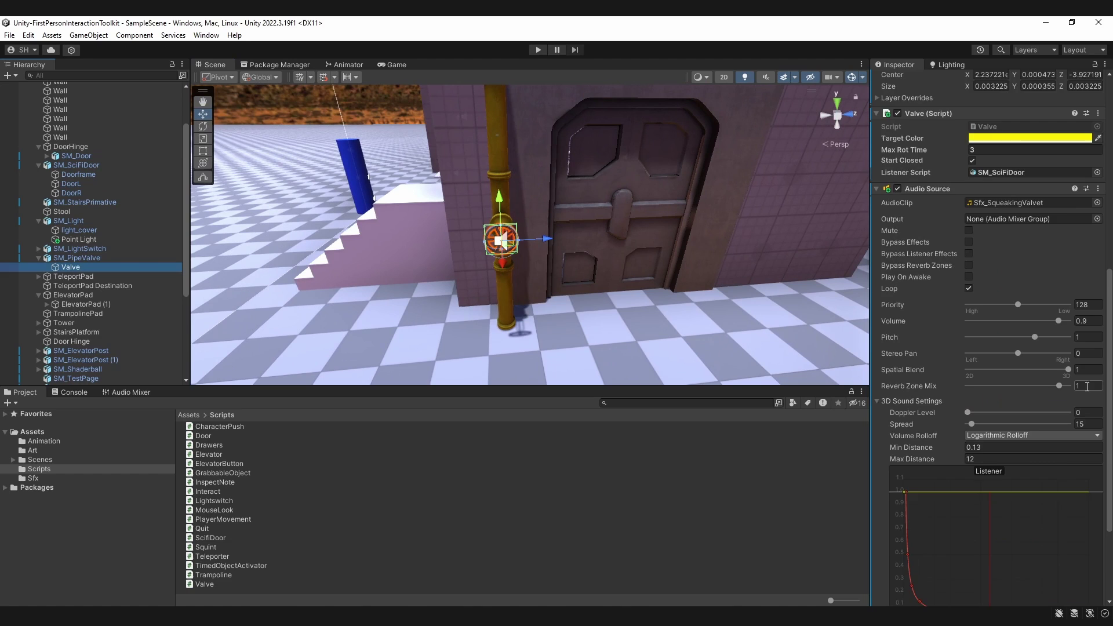
Select the sci-fi door beside the pipe valve and examine its Scifi Door script and door panels
right_drag(767, 261, 824, 174)
key(w)
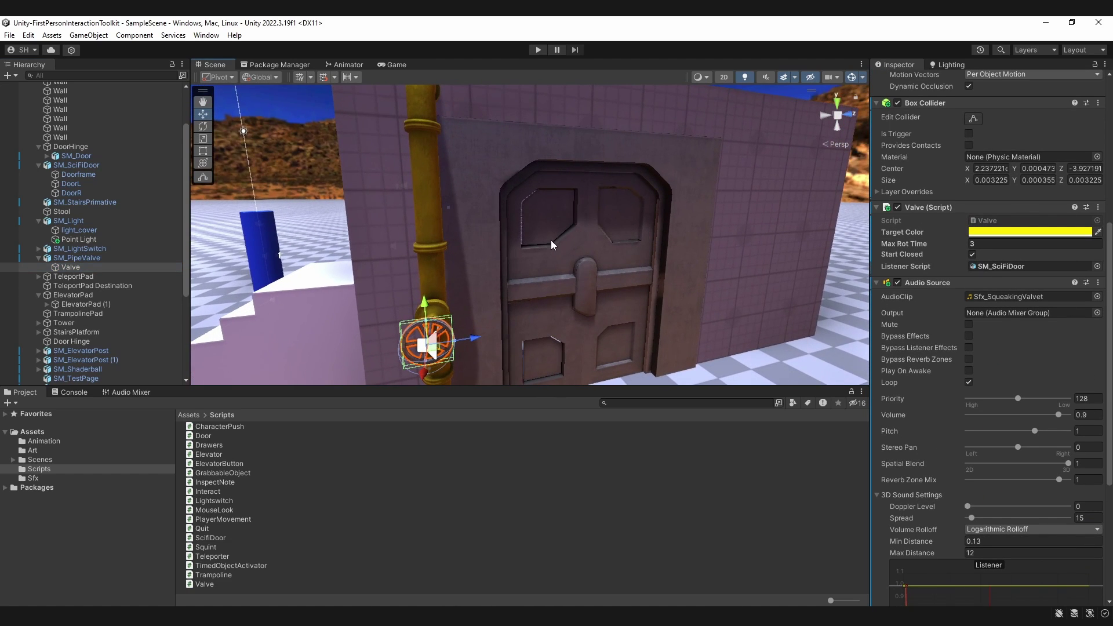
right_drag(601, 221, 507, 213)
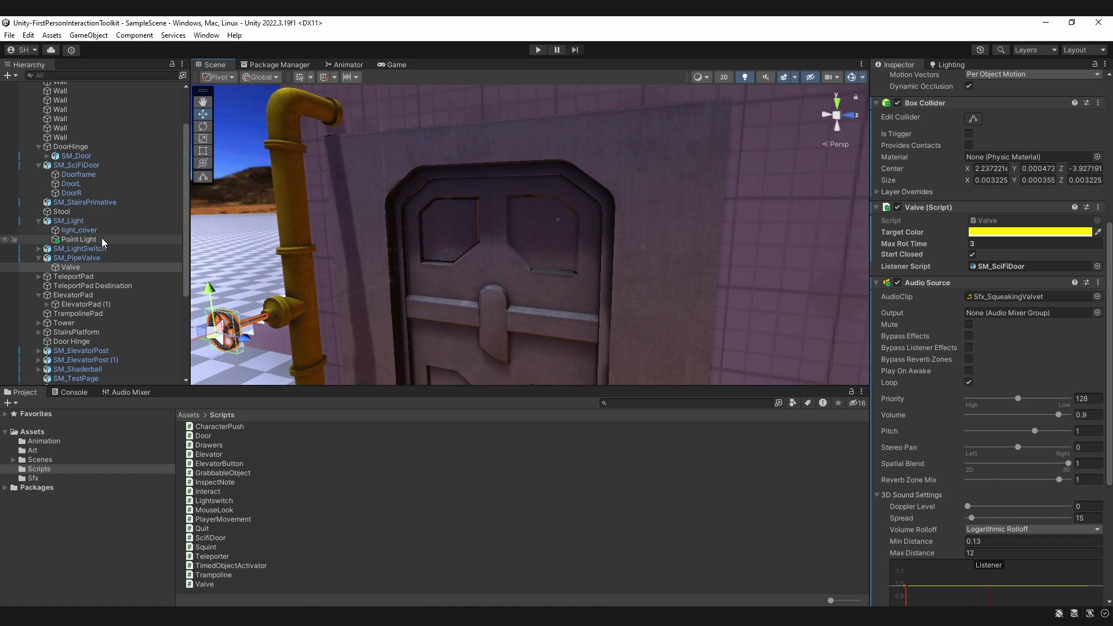
click(502, 246)
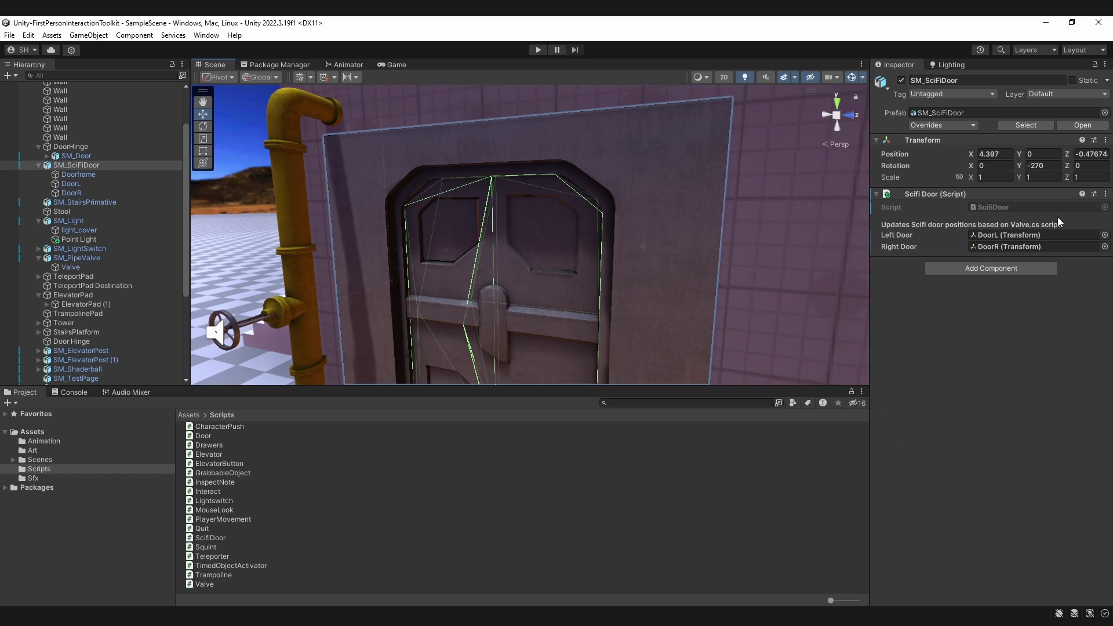
click(460, 268)
click(551, 273)
click(558, 277)
Browse the toolkit's scripts, including Drawers and ElevatorButton, and read through the Interact script's code
right_drag(558, 277, 752, 223)
click(441, 159)
click(305, 445)
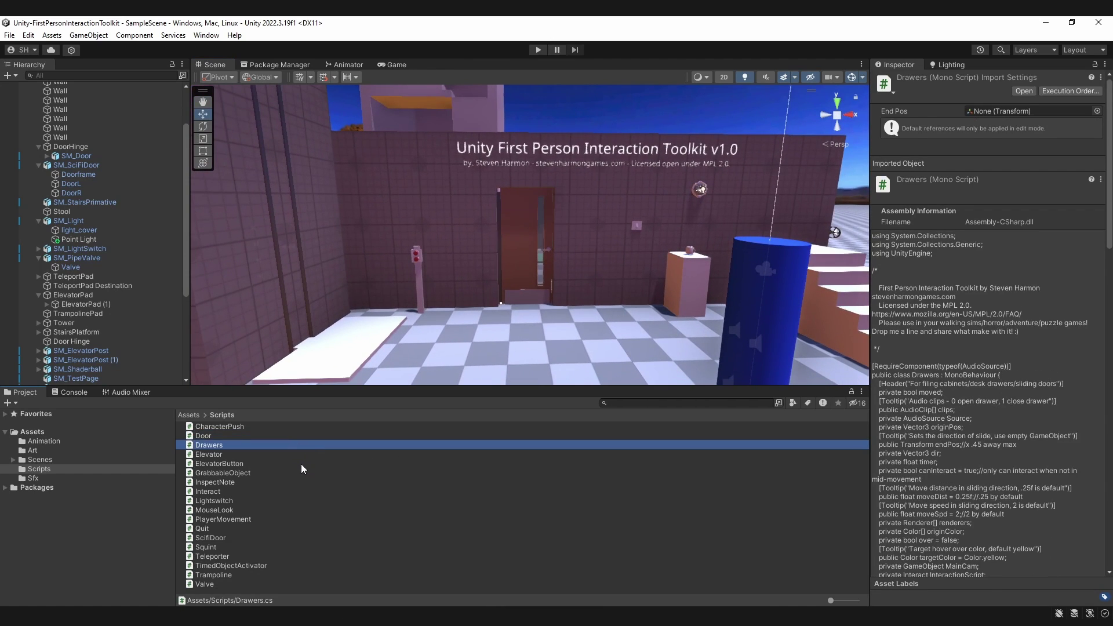
click(301, 464)
click(302, 491)
scroll(966, 452, down, 15)
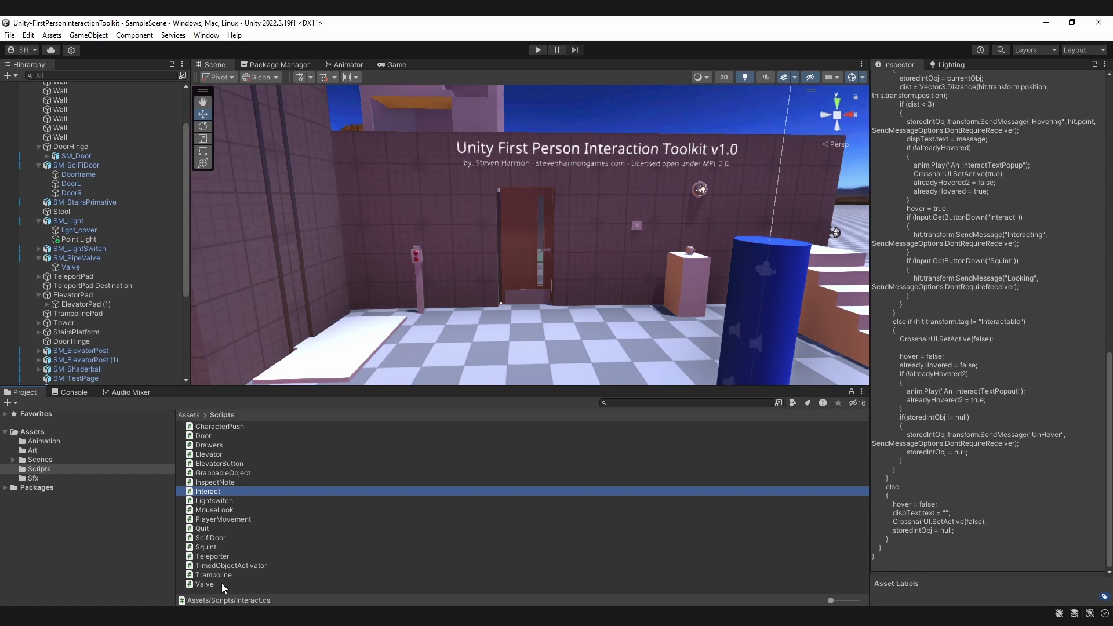
Clear the selection, view the whole sample level and switch to the running first-person toolkit demo
right_drag(564, 224, 503, 271)
click(566, 179)
key(s)
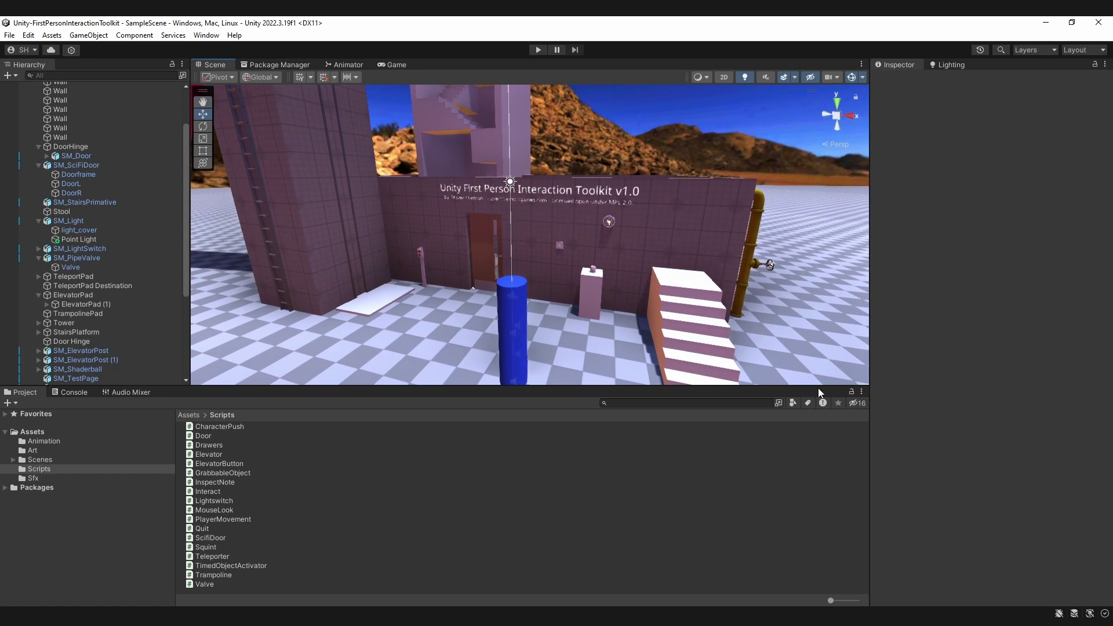
click(348, 625)
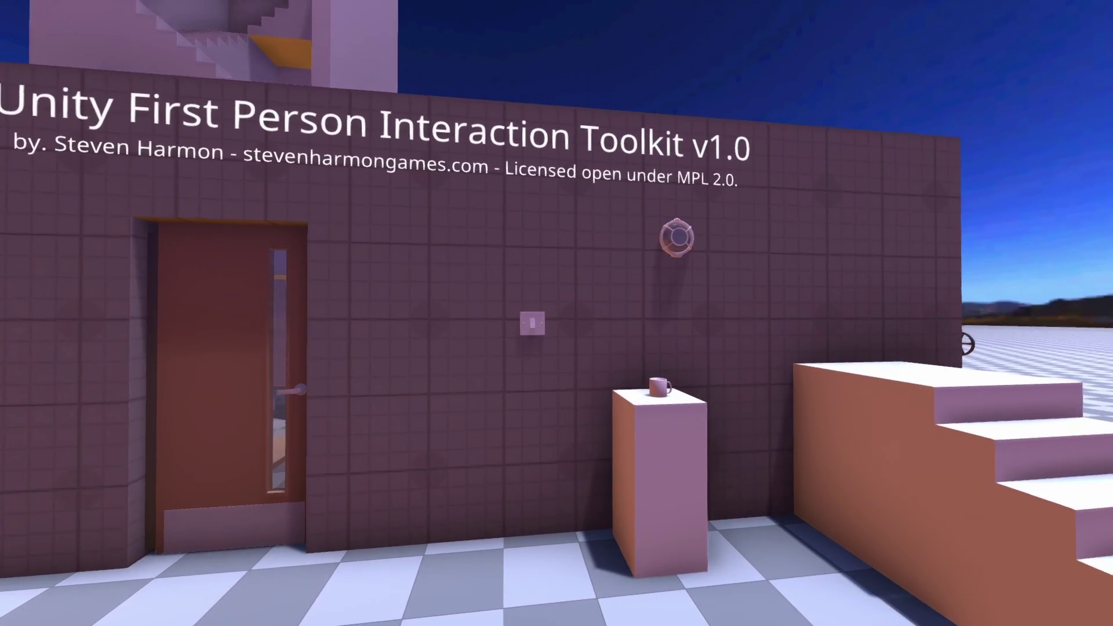
Walk up to the wall light switch and test turning its light on and off
key(w)
click(557, 313)
click(556, 313)
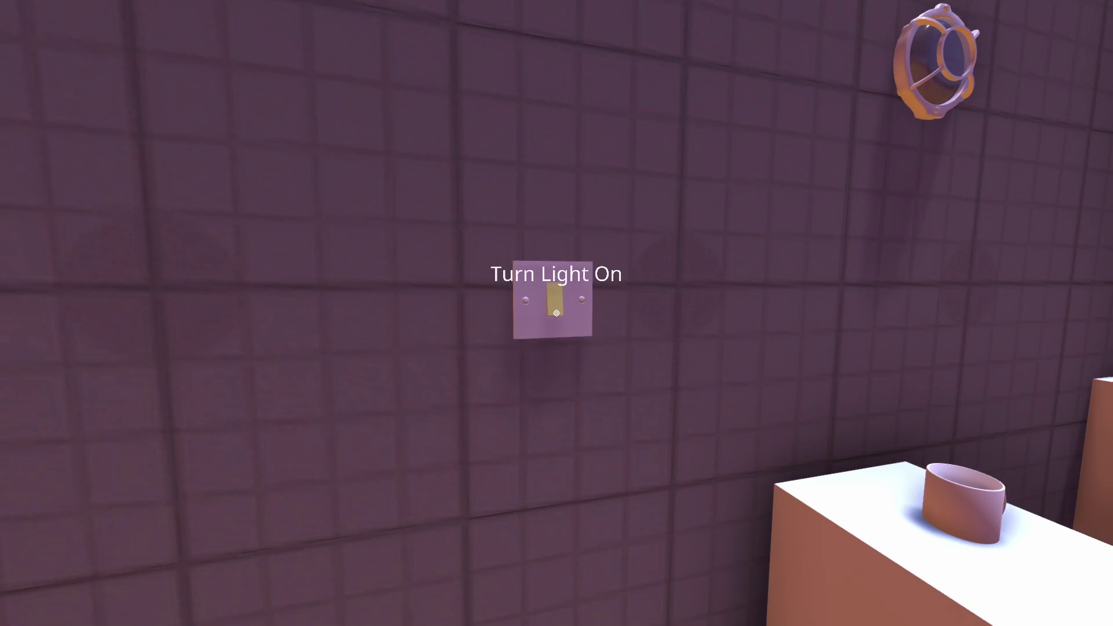
click(556, 313)
click(556, 313)
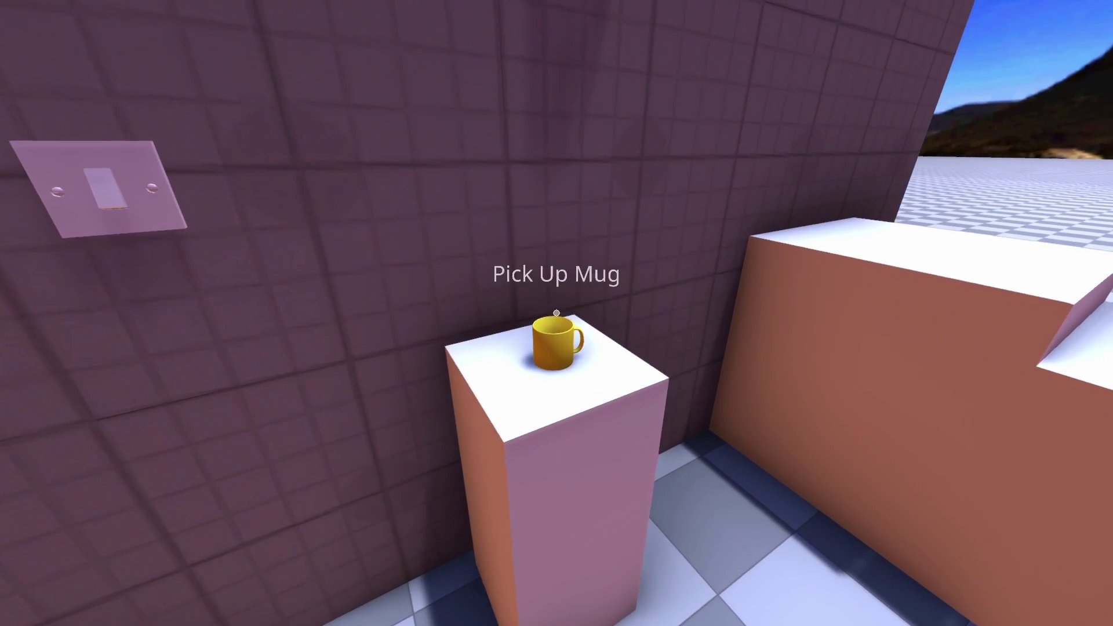
Pick up the mug from the pedestal to inspect it, and release it near the stairs
click(557, 313)
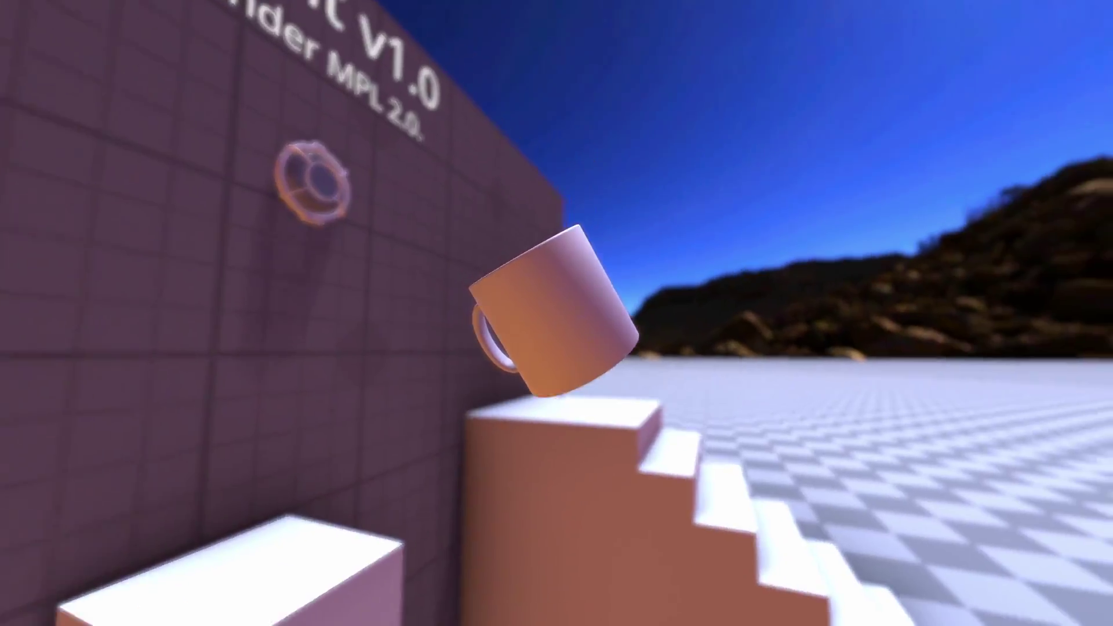
click(556, 313)
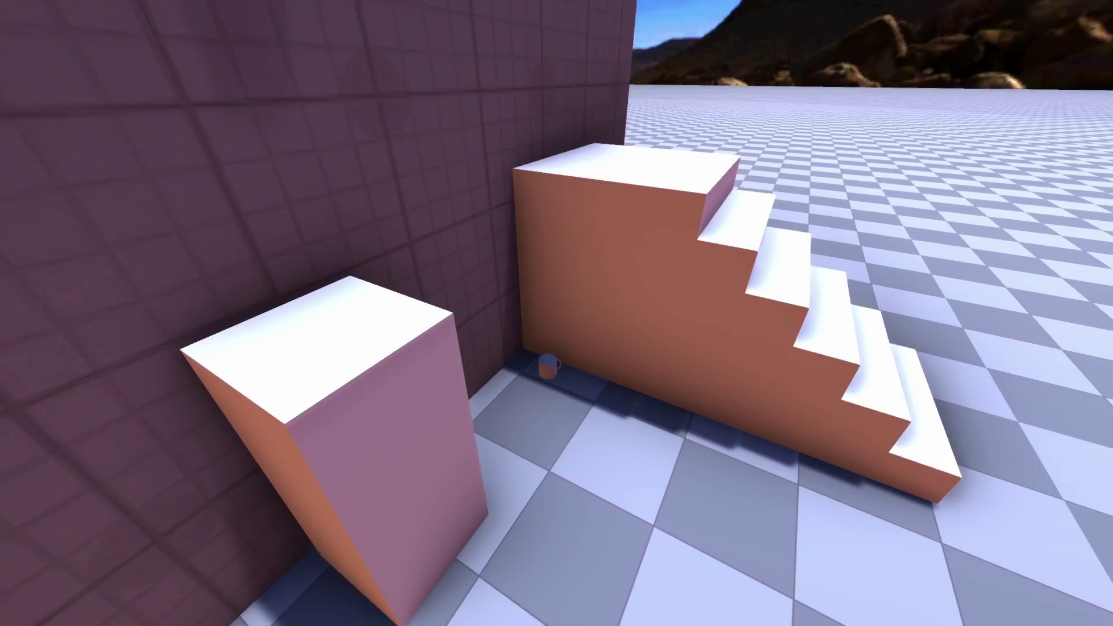
Test the hinged door by opening it, walking through, closing it from inside and opening it again
key(w)
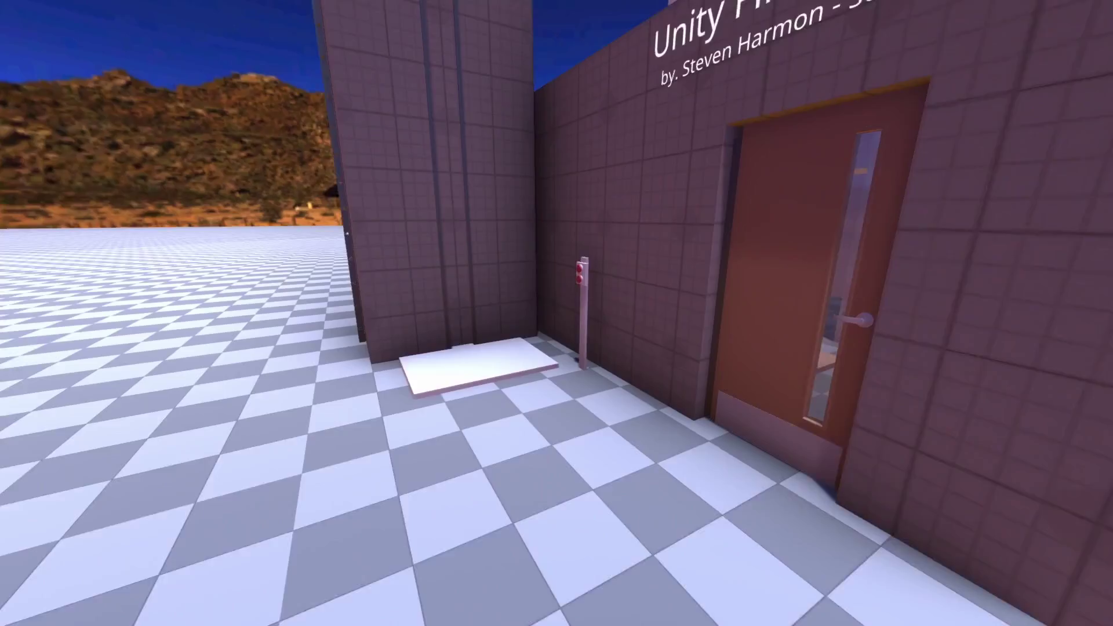
key(e)
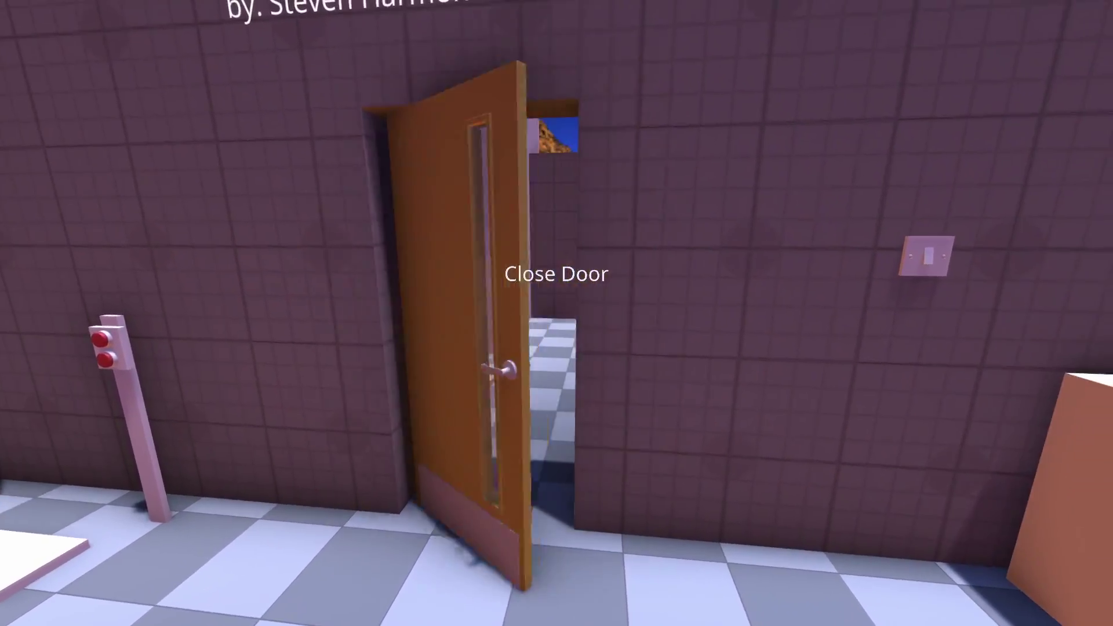
key(w)
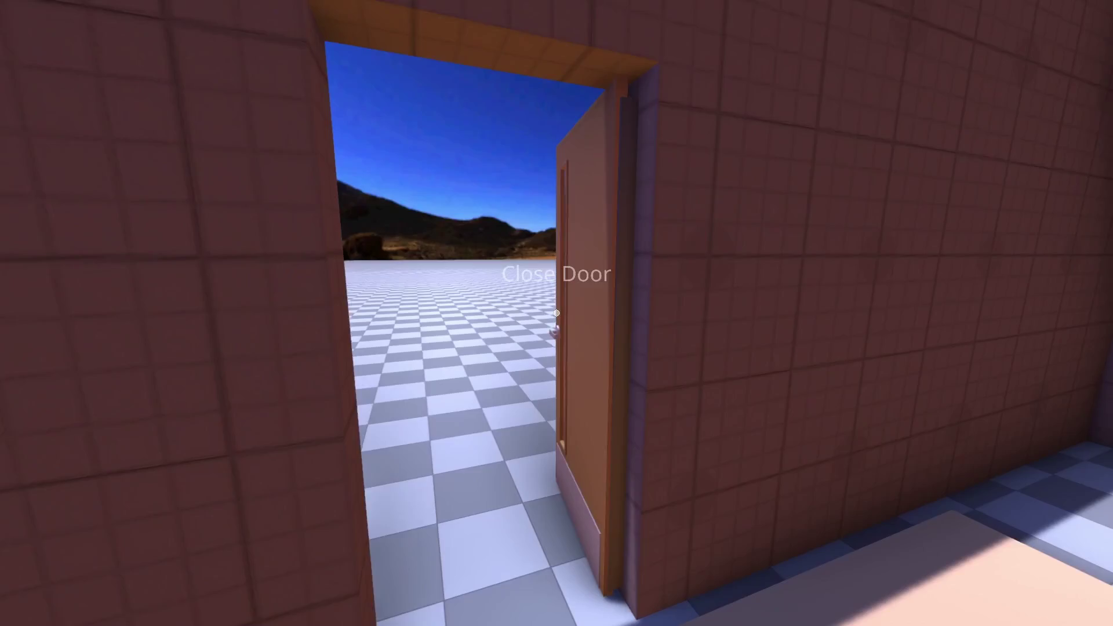
key(w)
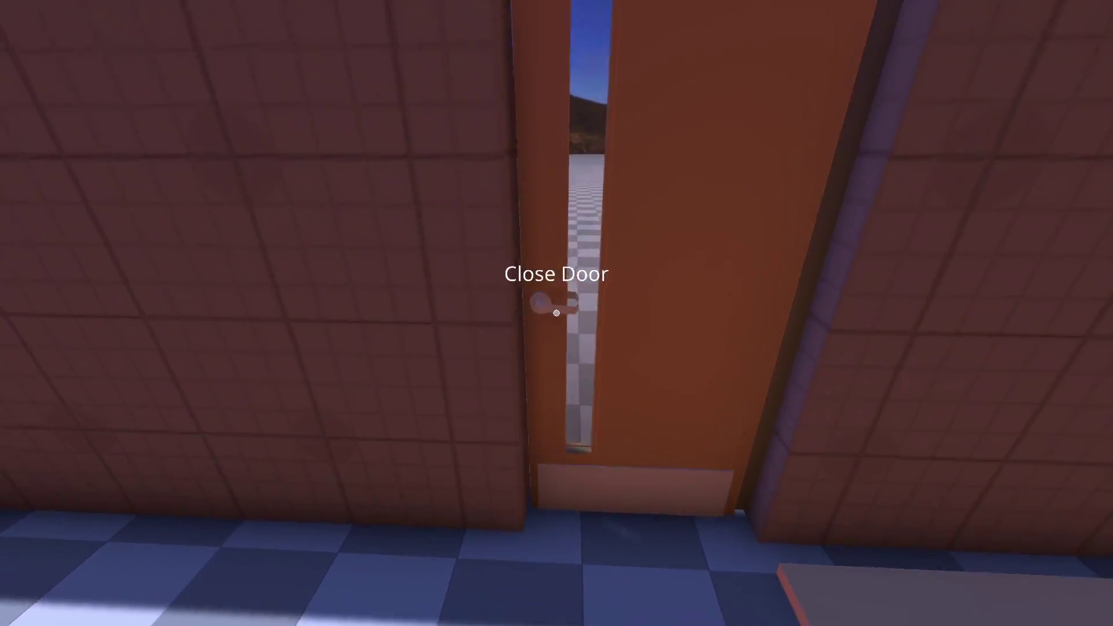
key(e)
key(s)
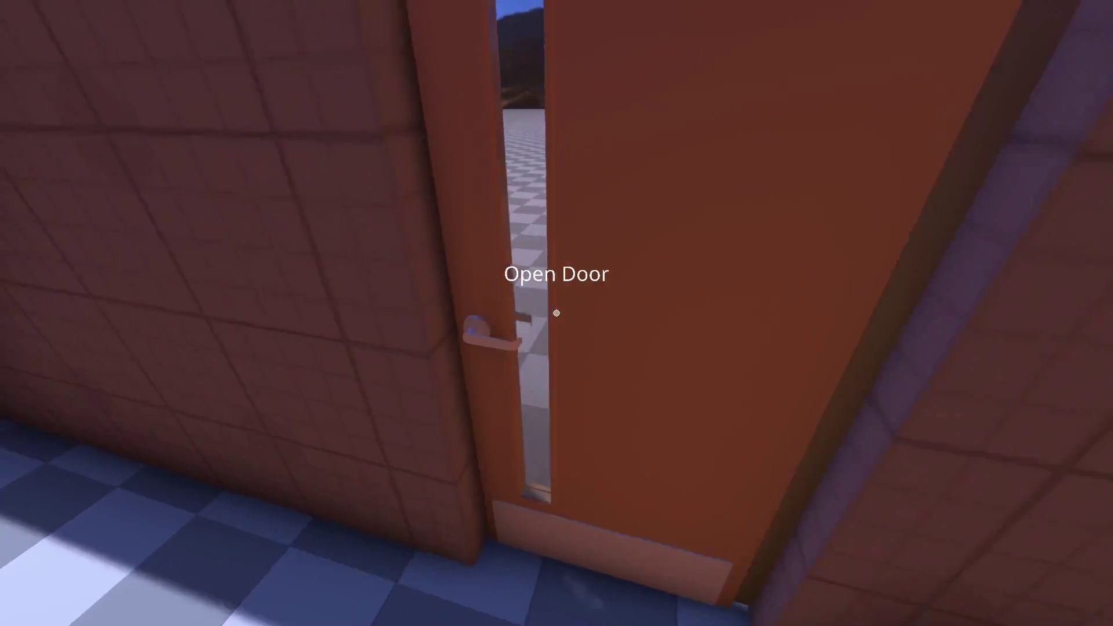
key(w)
key(s)
key(e)
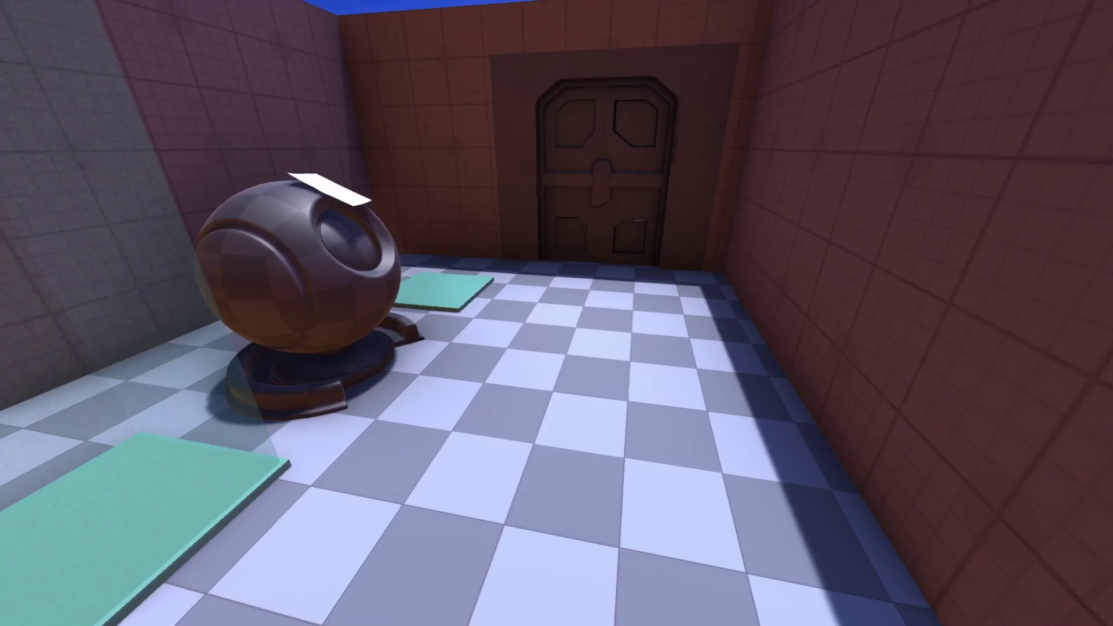
Approach the page on top of the shader ball, open it for reading and close it
key(w)
key(d)
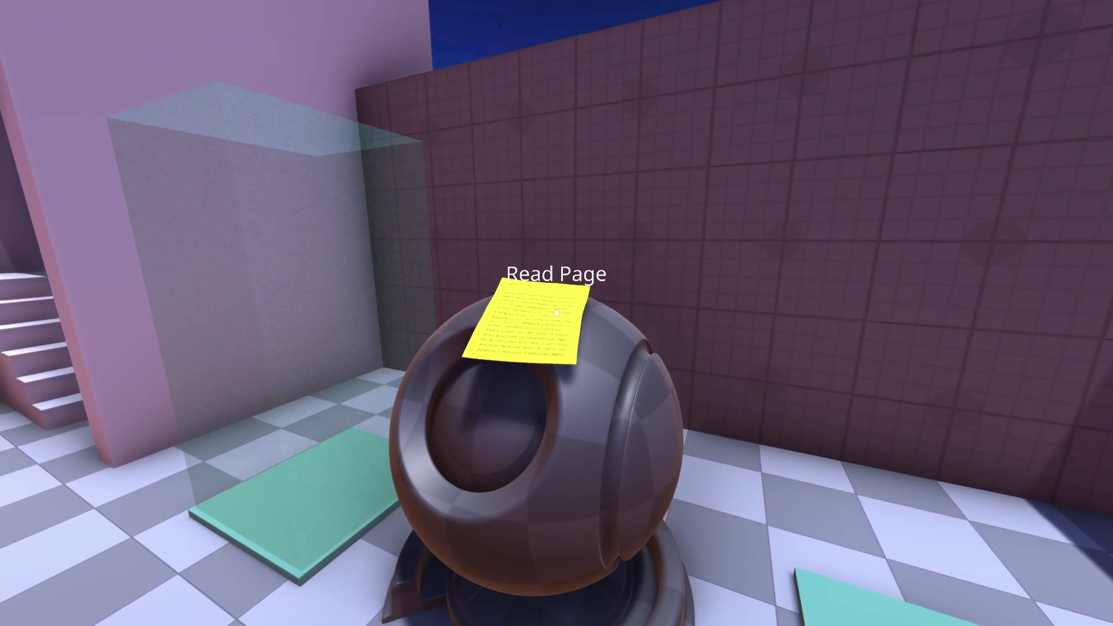
key(e)
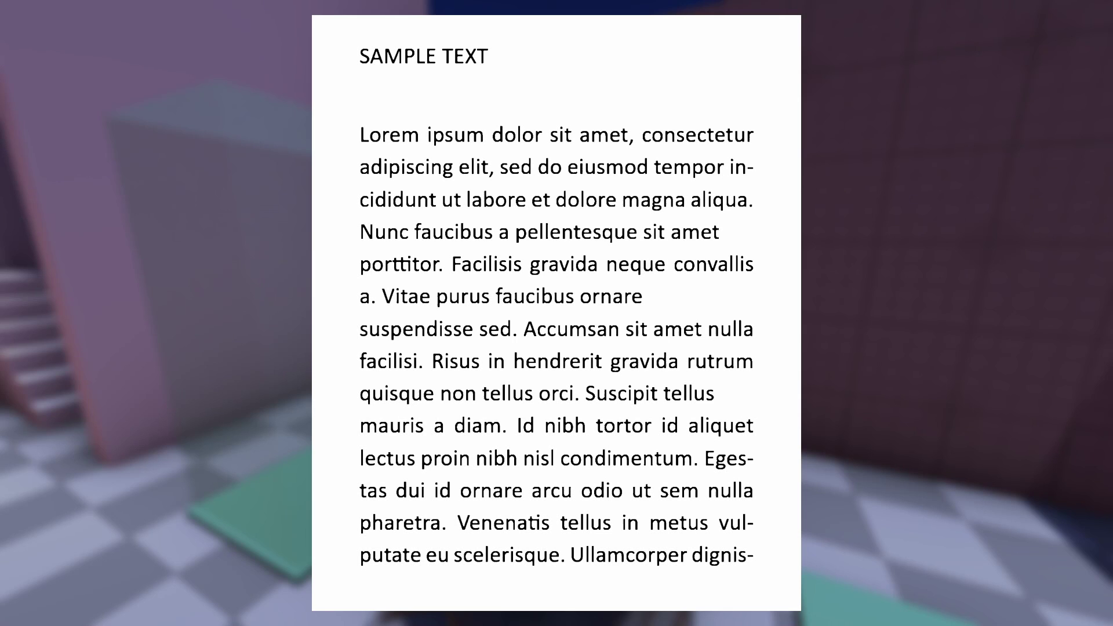
key(e)
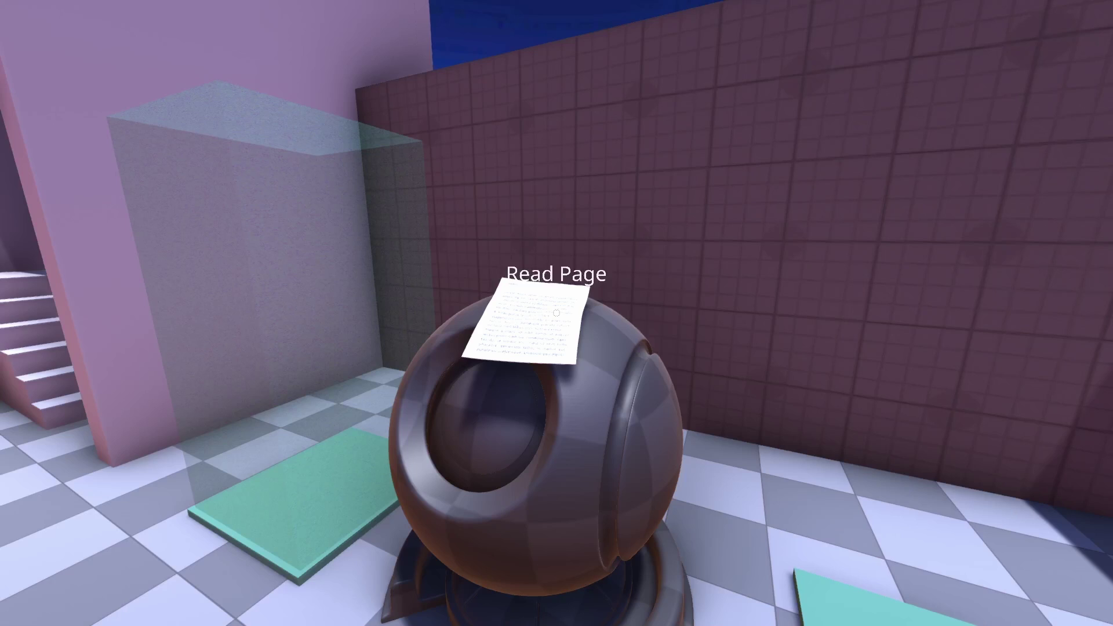
Return to the pedestal, pick up the mug, carry it into the walled room and throw it
key(w)
key(w)
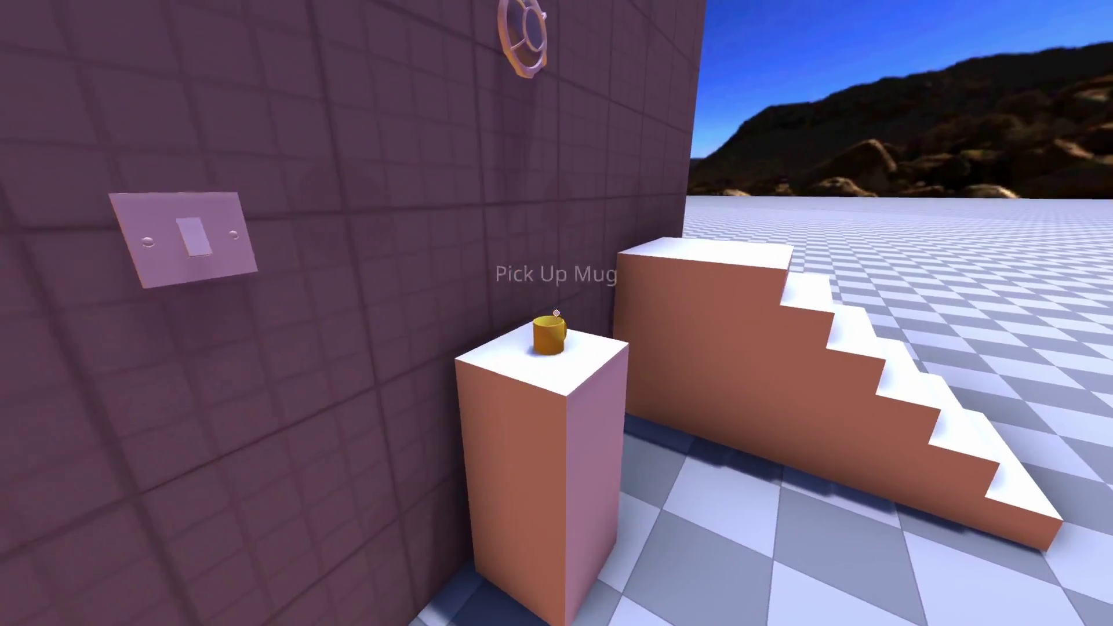
click(557, 313)
key(w)
click(557, 313)
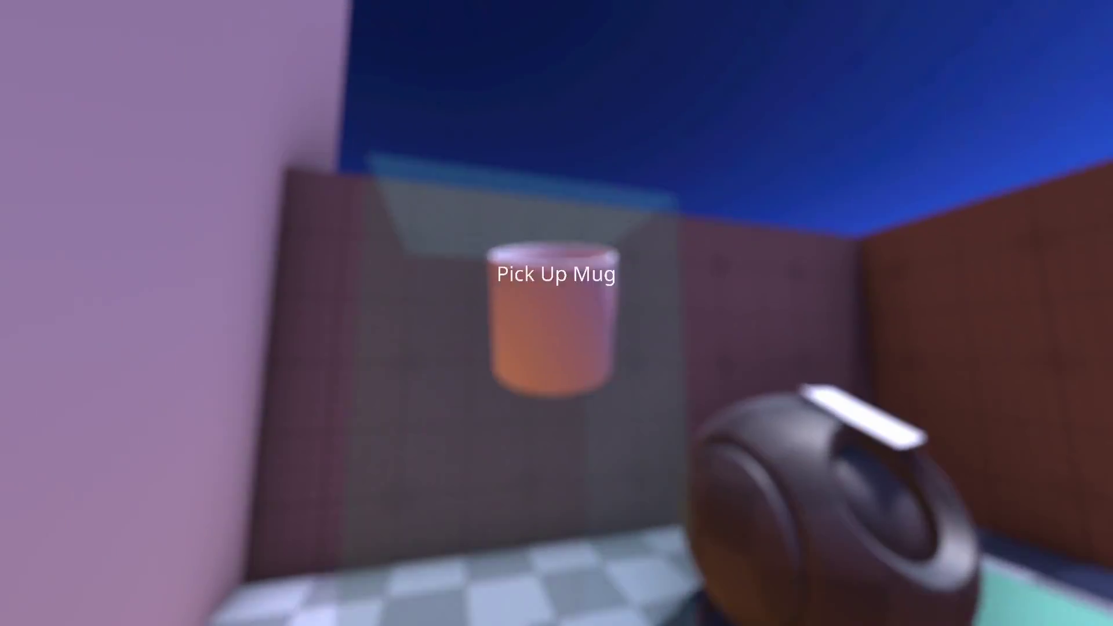
key(d)
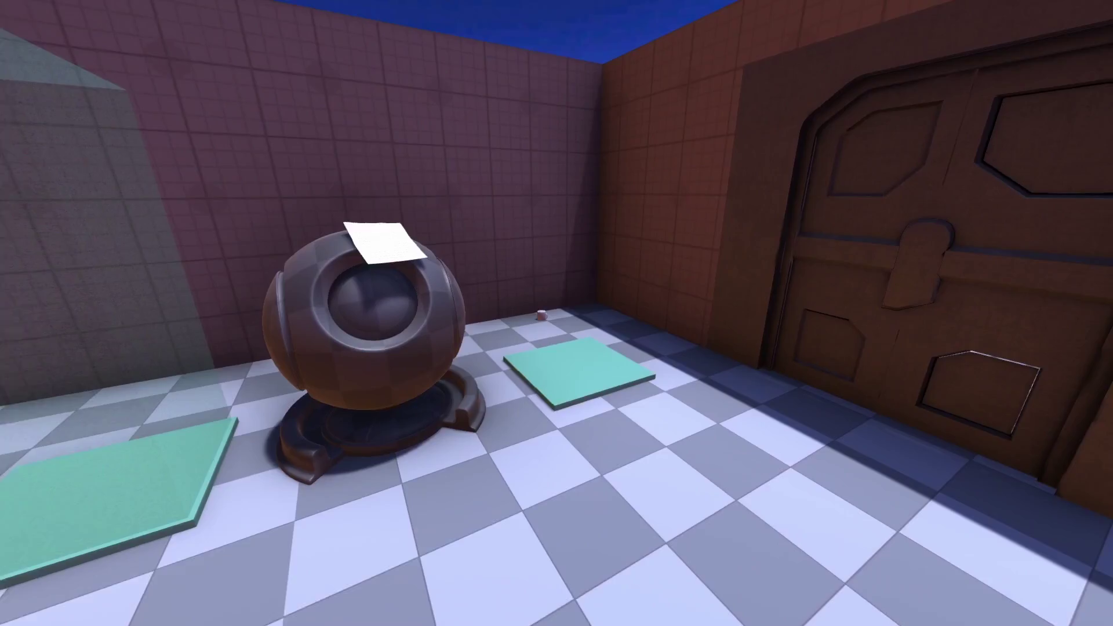
Walk from the shader ball past the mug on the orange pad and up the tower to the elevator buttons
key(a)
key(d)
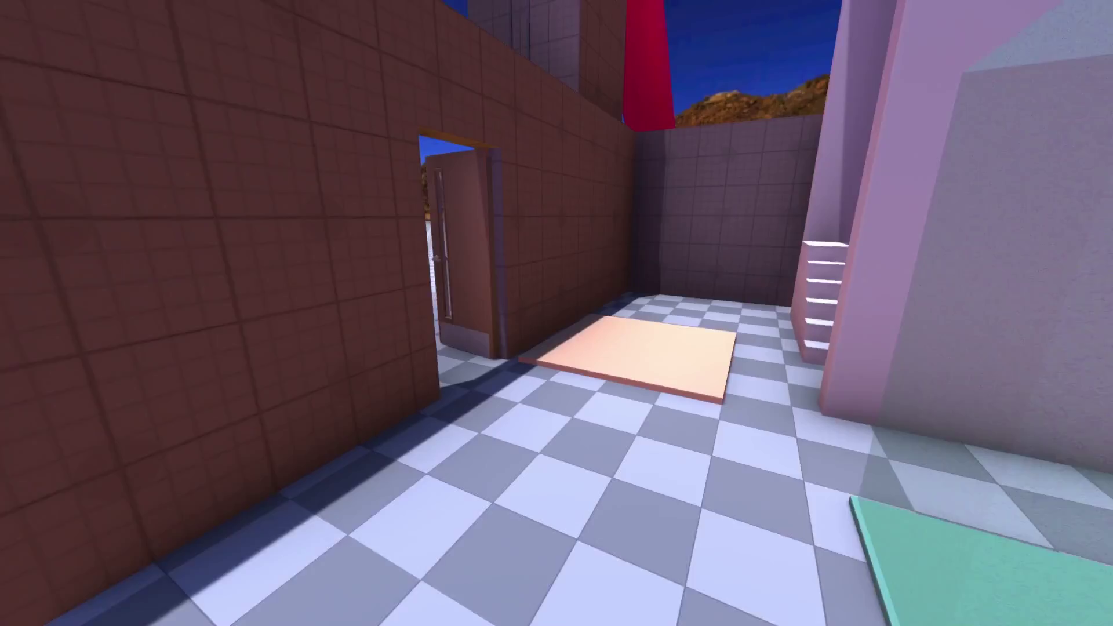
key(w)
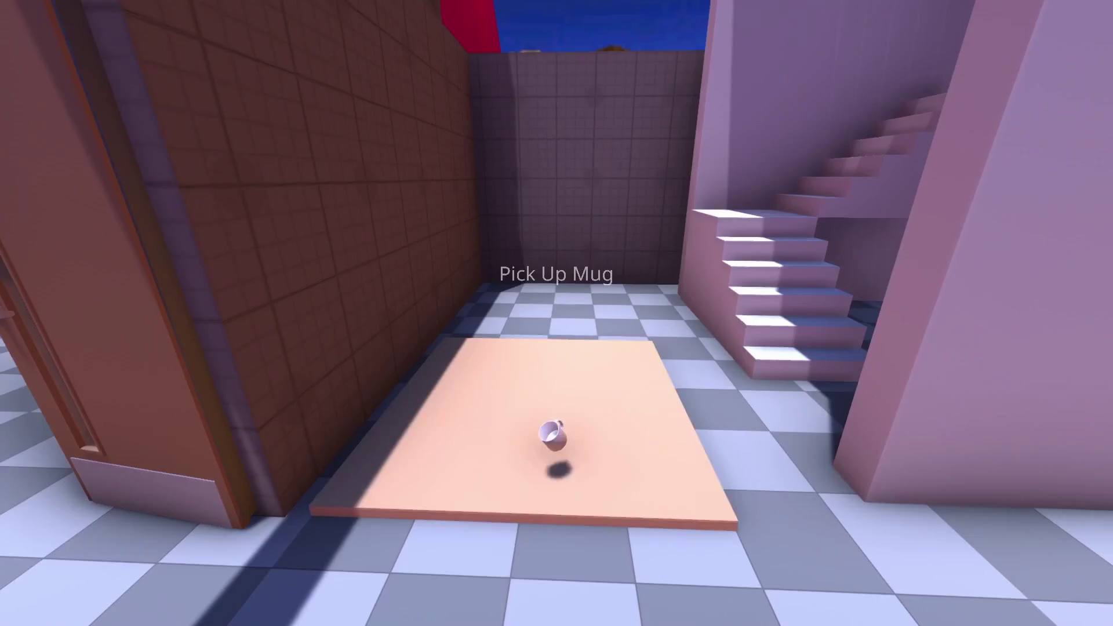
key(w)
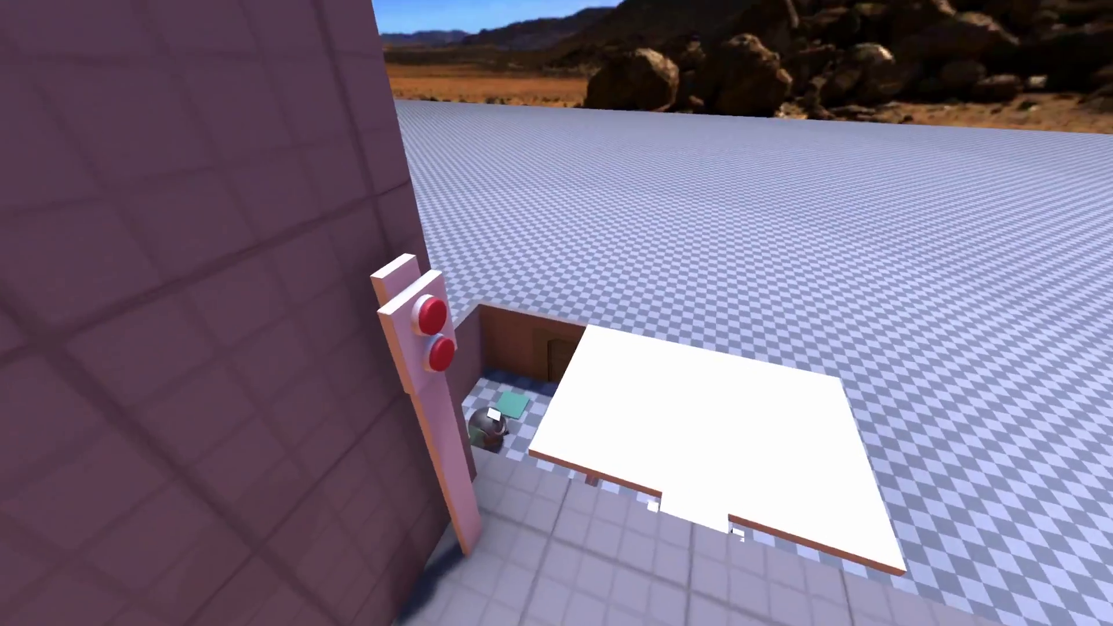
Test closing the filing cabinet's open drawers and turn the wheel of the yellow pipe valve beside the sci-fi door
key(w)
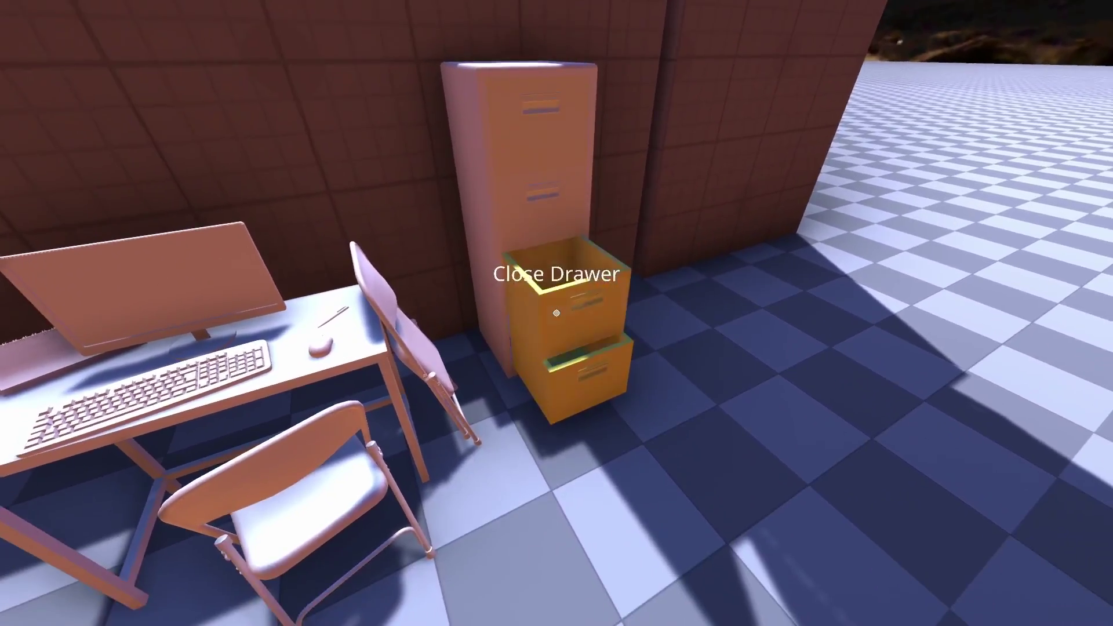
click(557, 313)
click(557, 313)
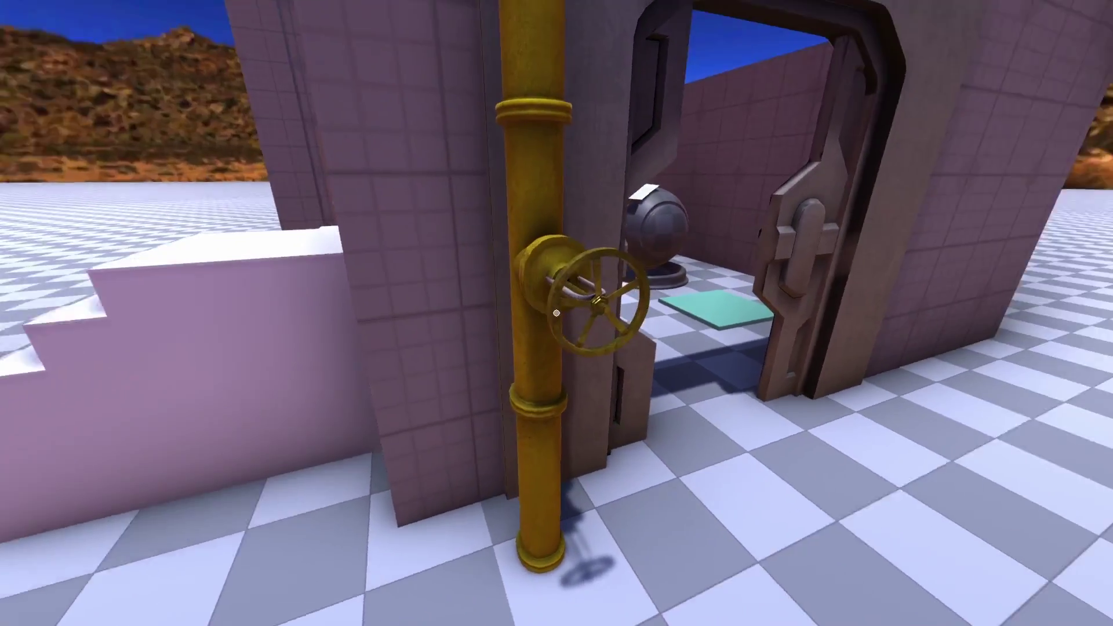
key(e)
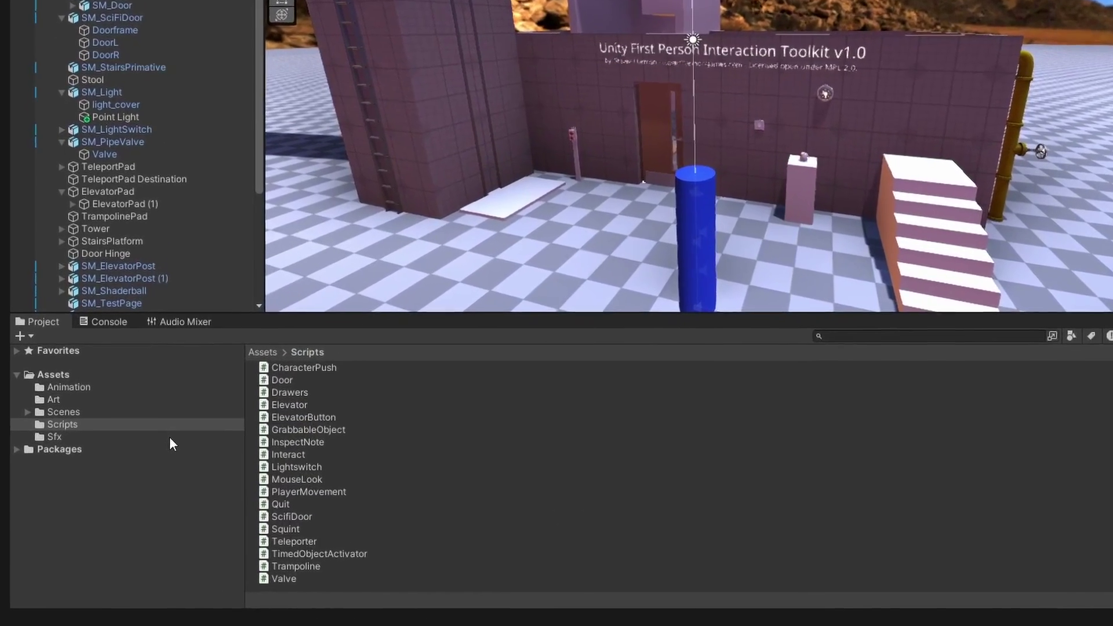
Open the Sfx folder in the project assets and look through its sound effect files
click(116, 477)
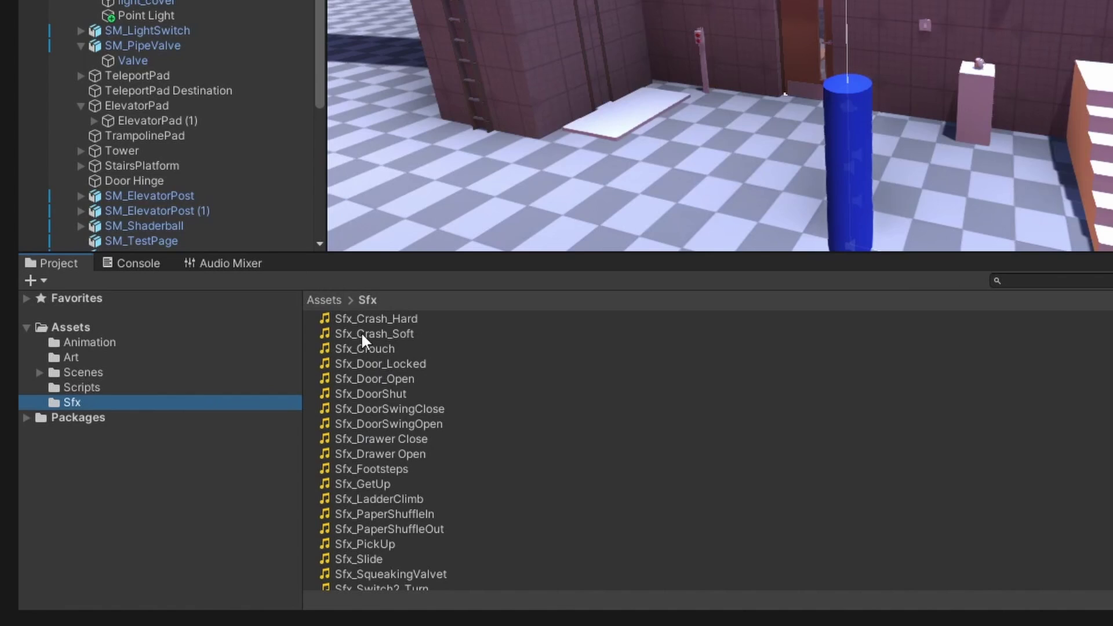
scroll(362, 336, down, 3)
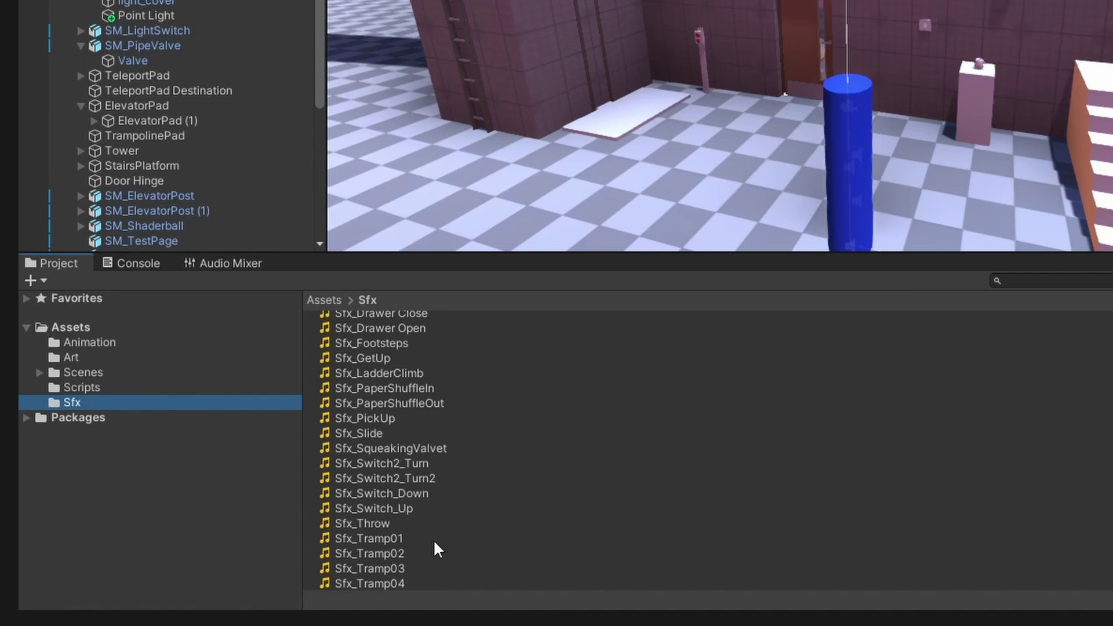
scroll(436, 550, up, 3)
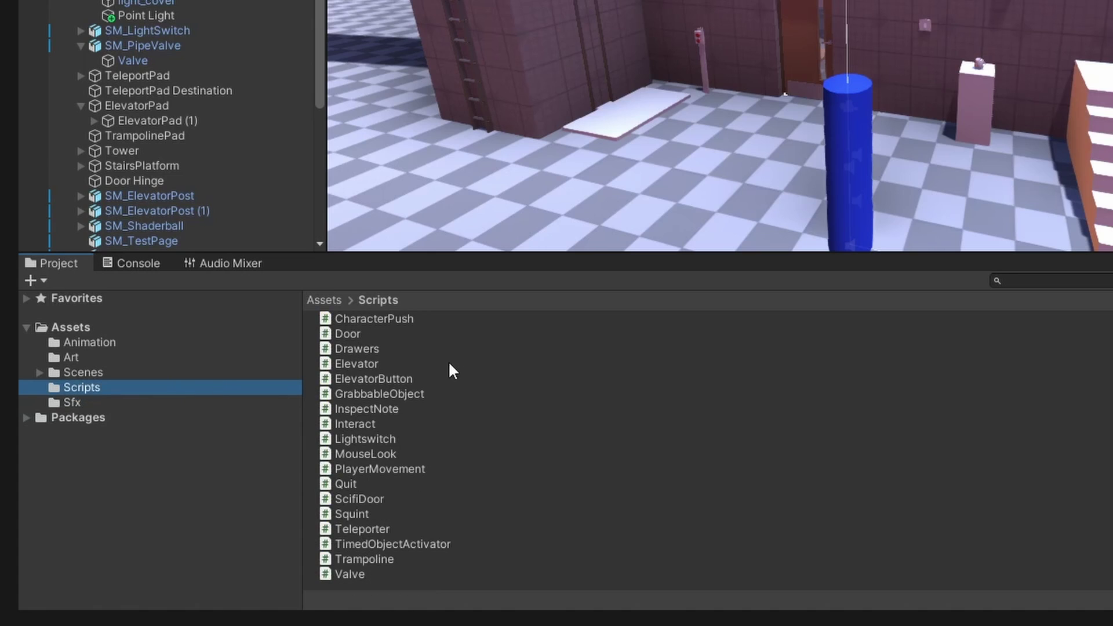
Go through the Scripts folder, selecting Interact, MouseLook, PlayerMovement, ScifiDoor, Squint and Trampoline in turn
click(448, 423)
click(447, 451)
click(450, 466)
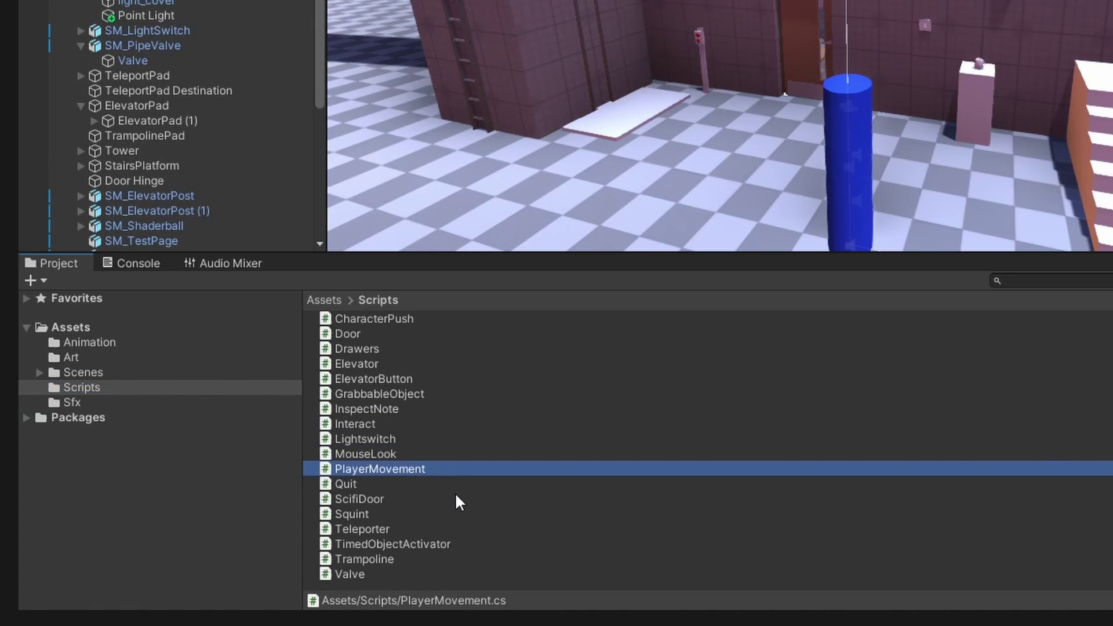
click(455, 496)
click(466, 513)
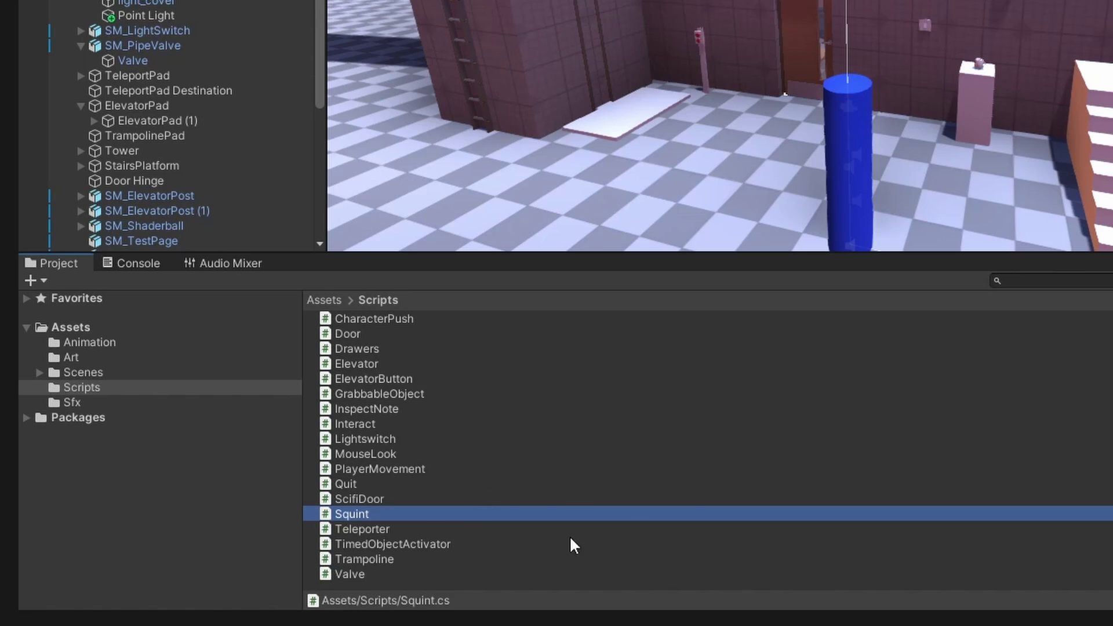
click(398, 559)
View the Scenes folder, and browse the materials, shaders and models in the Art folder, including M_DefaultSkybox
click(149, 374)
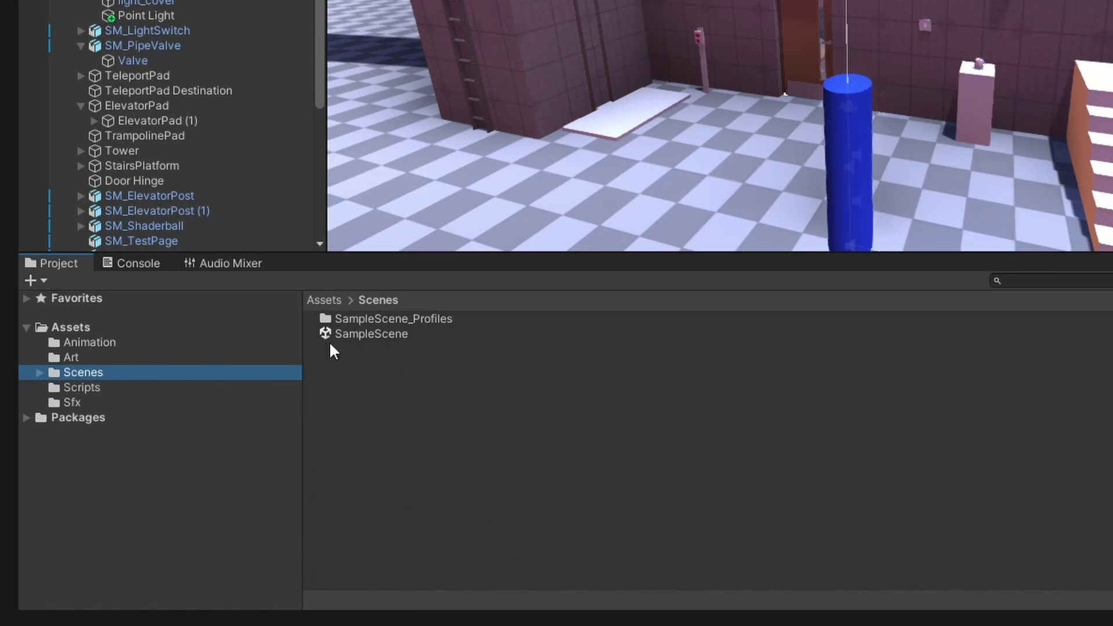
click(145, 357)
click(376, 332)
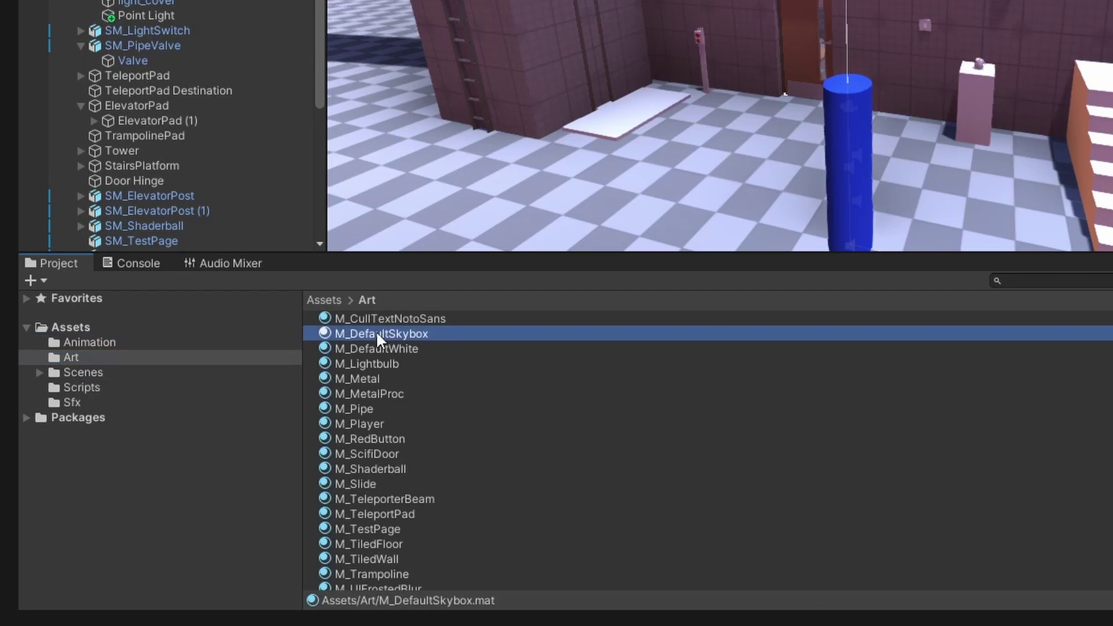
scroll(436, 412, down, 10)
scroll(423, 416, up, 4)
click(400, 462)
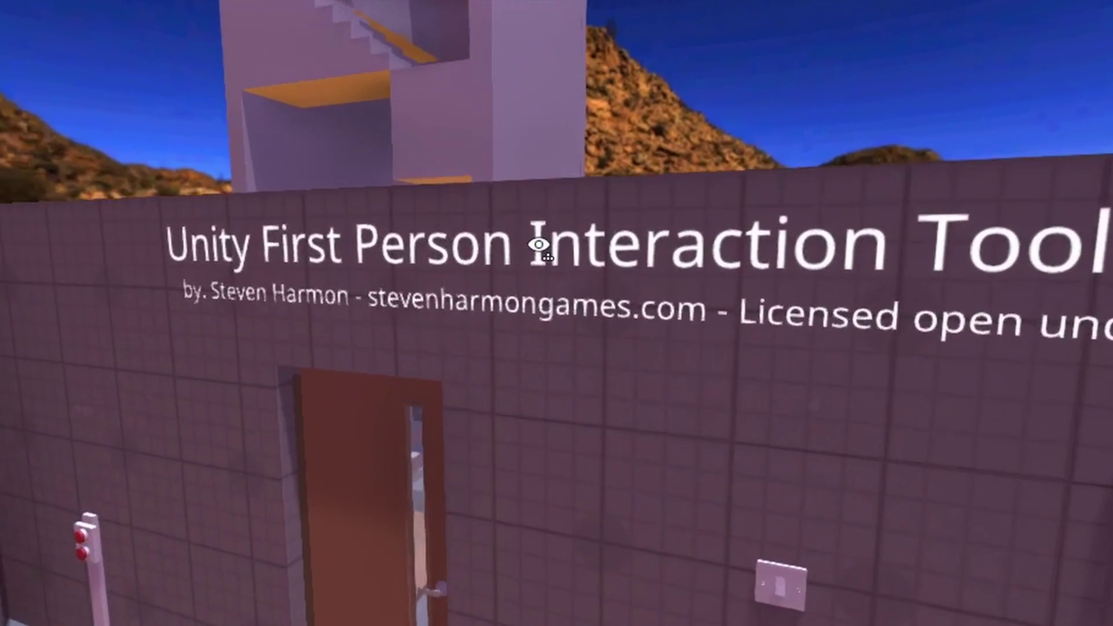
Expand the M_TiledWall material of the title wall and examine its triplanar shader settings
right_drag(370, 583, 145, 523)
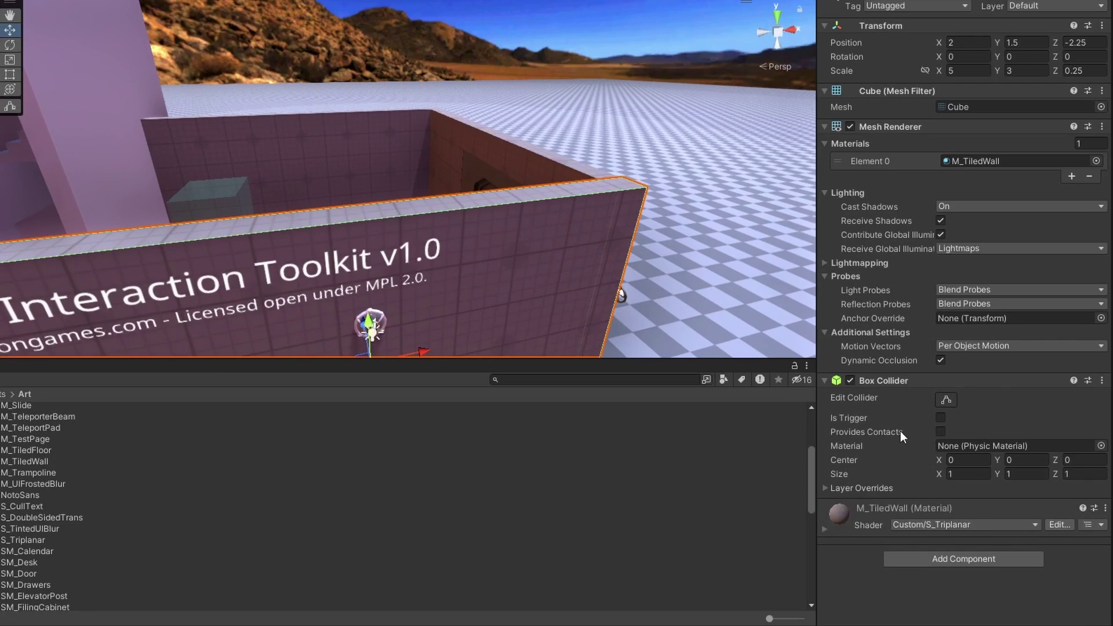
click(905, 514)
scroll(978, 460, down, 3)
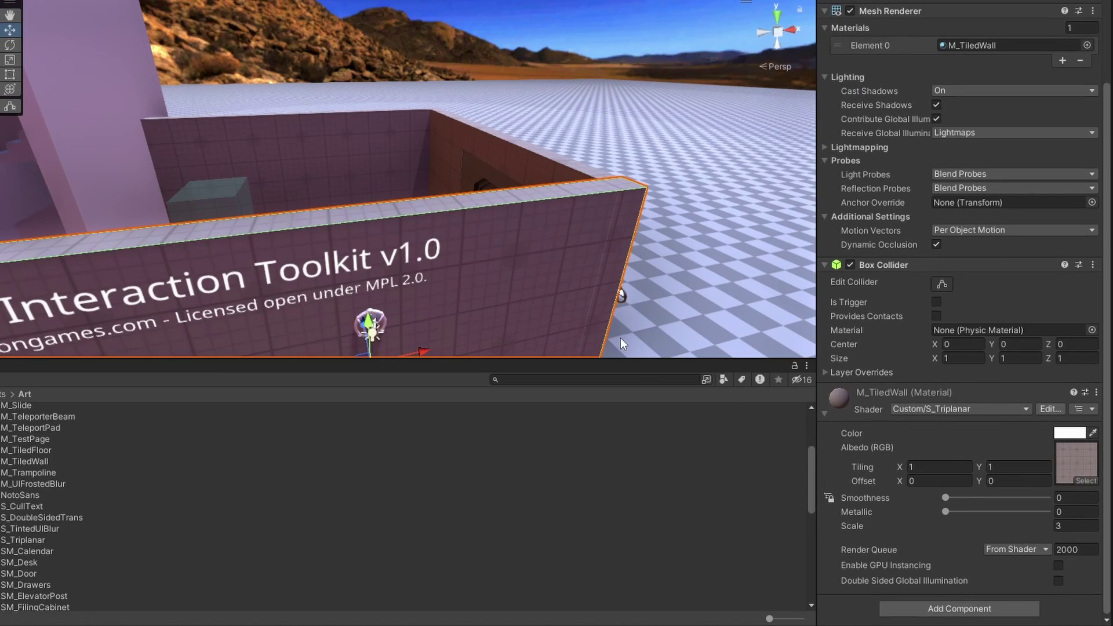
right_drag(620, 339, 498, 343)
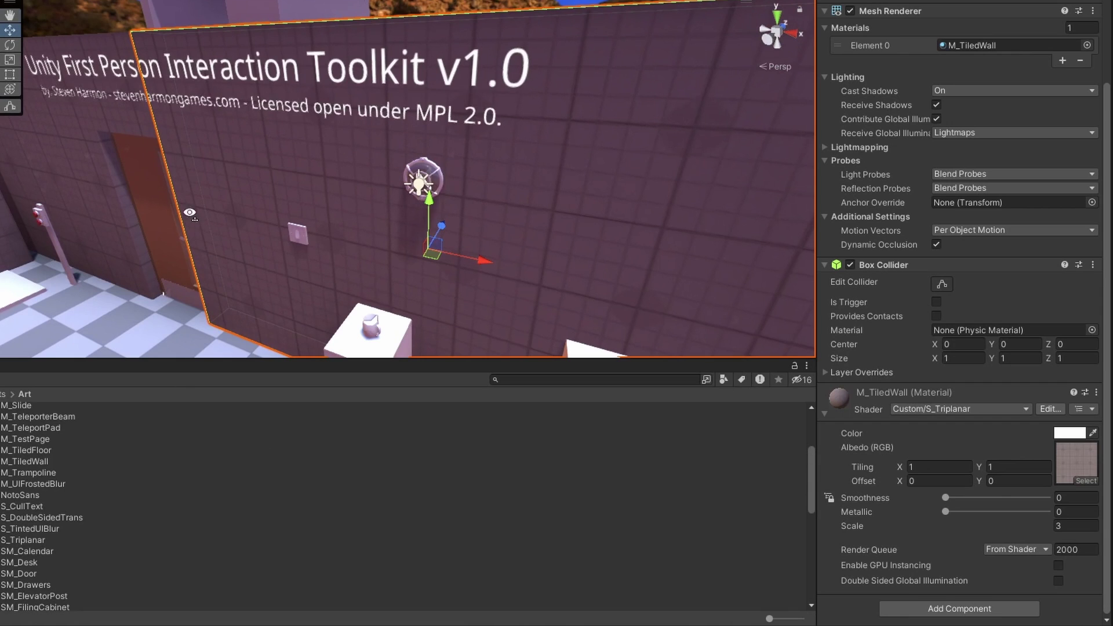
Select the floor plane and examine the triplanar shader settings of its M_TiledFloor material
click(160, 264)
right_drag(190, 213, 180, 327)
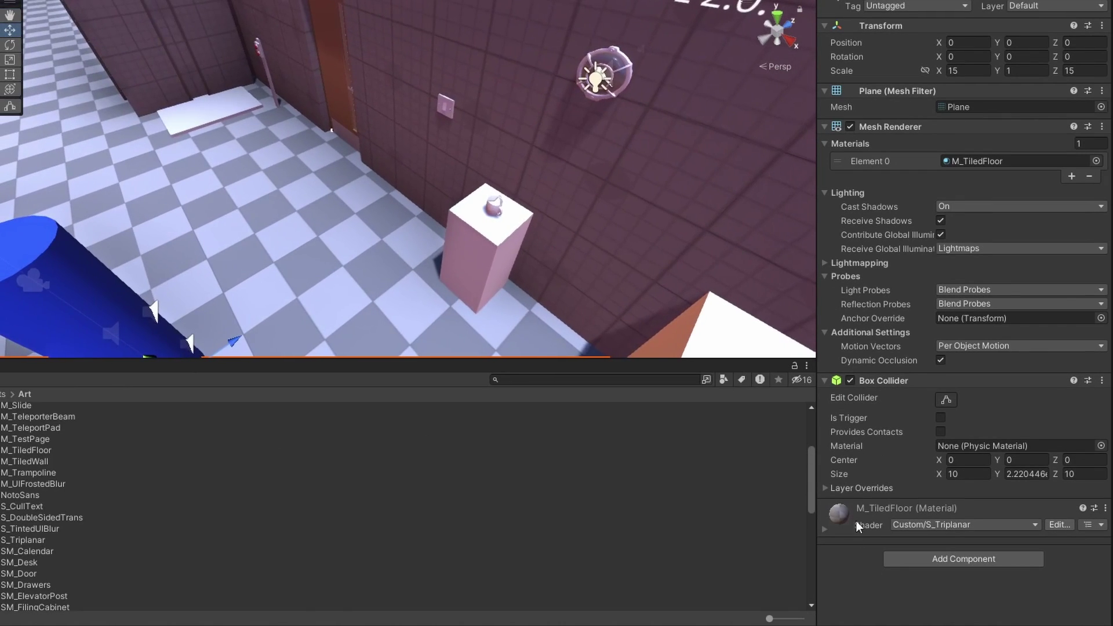
click(861, 522)
scroll(954, 556, down, 3)
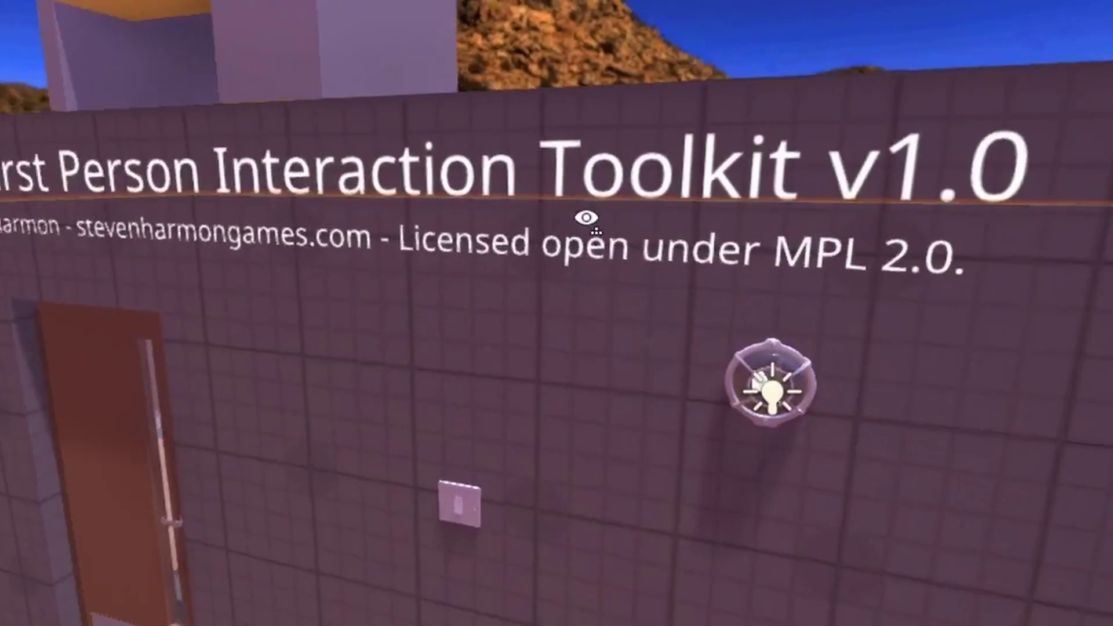
right_drag(566, 211, 1003, 148)
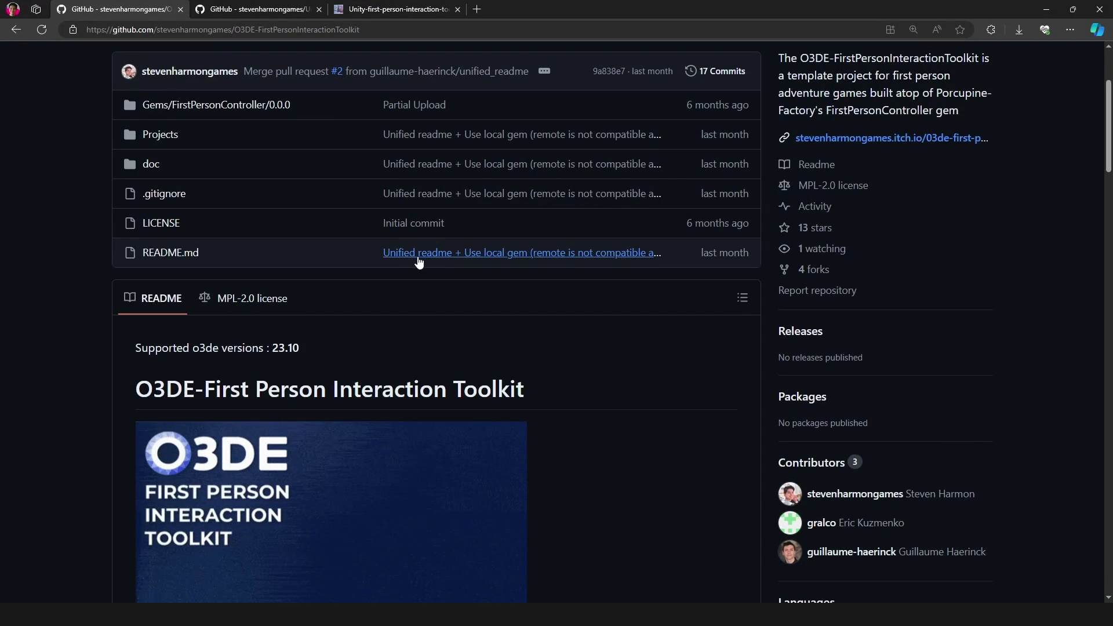
Review the Unity-FirstPersonInteractionToolkit GitHub repository and the toolkit's itch.io page, including its feature overview, license, downloads and install instructions
click(270, 9)
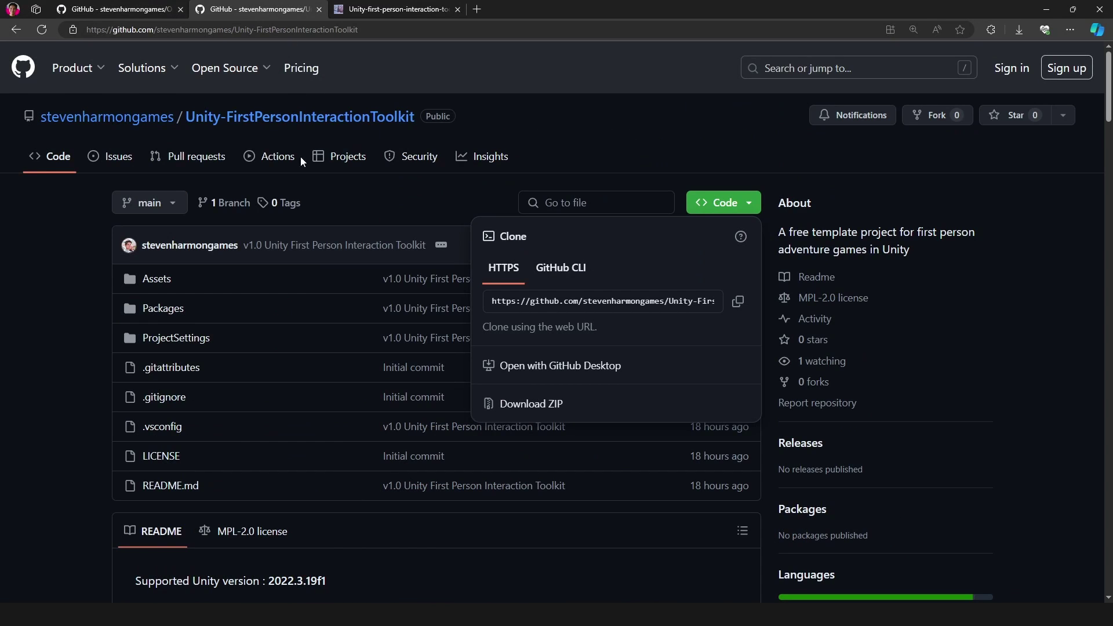
scroll(83, 252, down, 1)
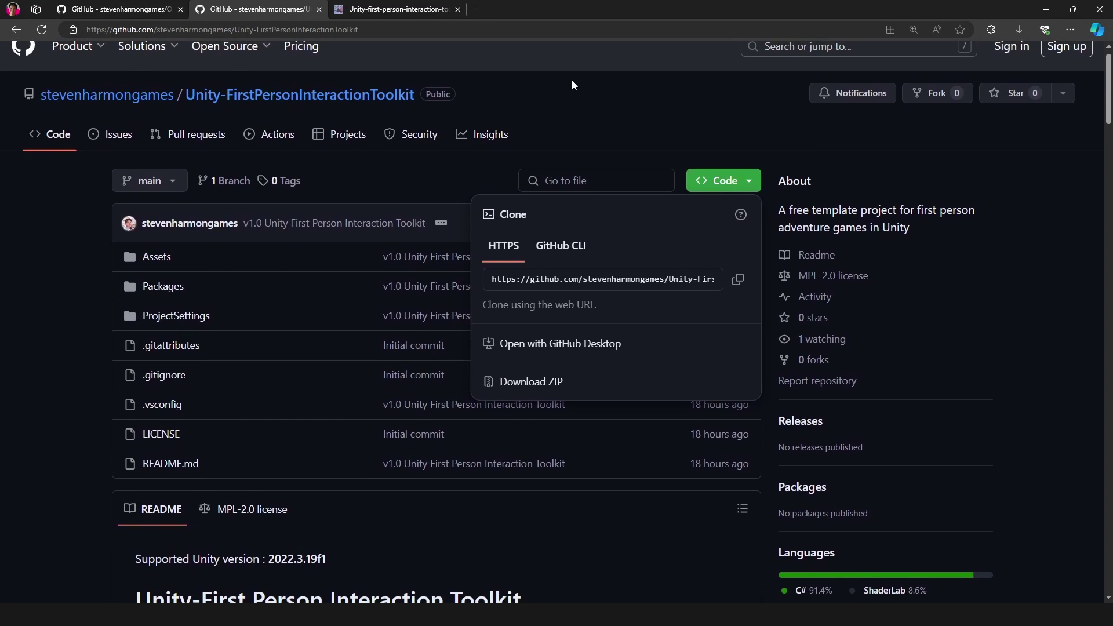
click(400, 7)
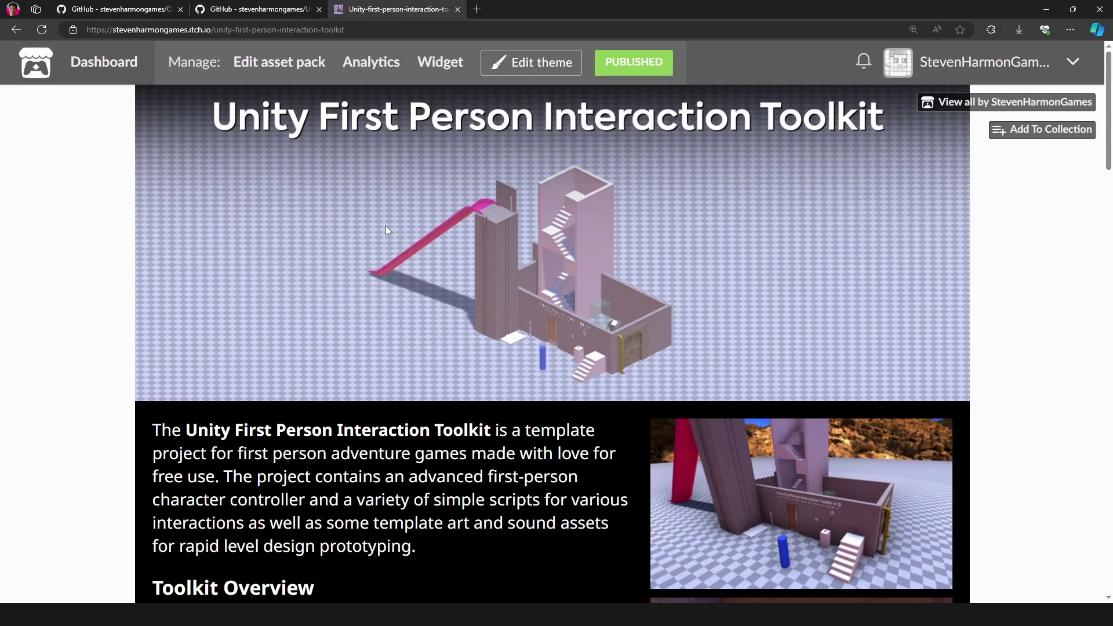
scroll(387, 230, down, 3)
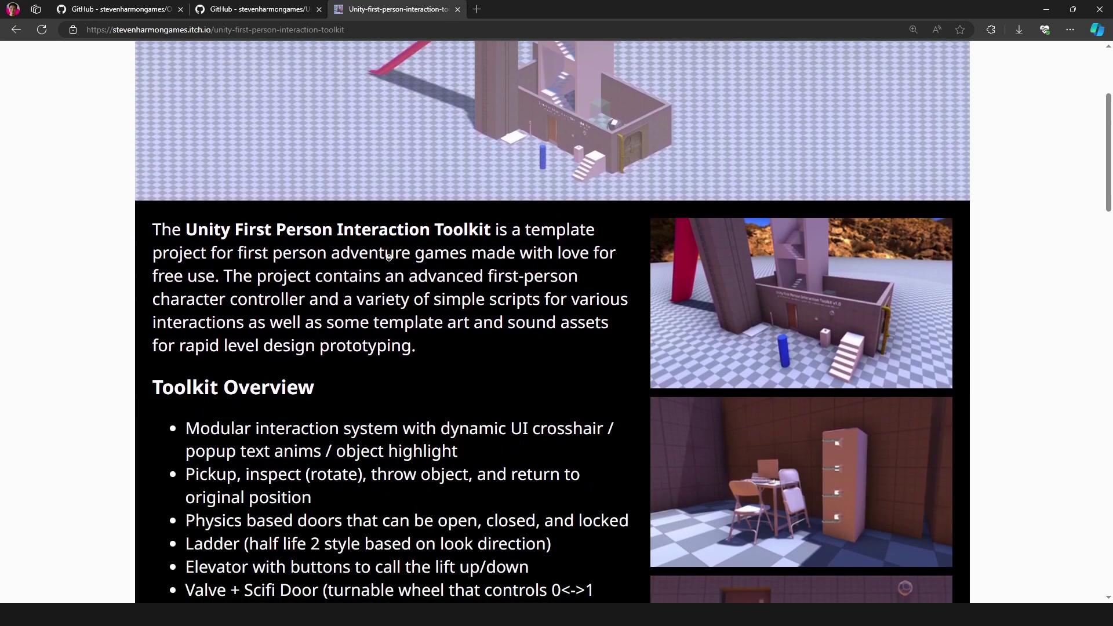
scroll(389, 255, down, 4)
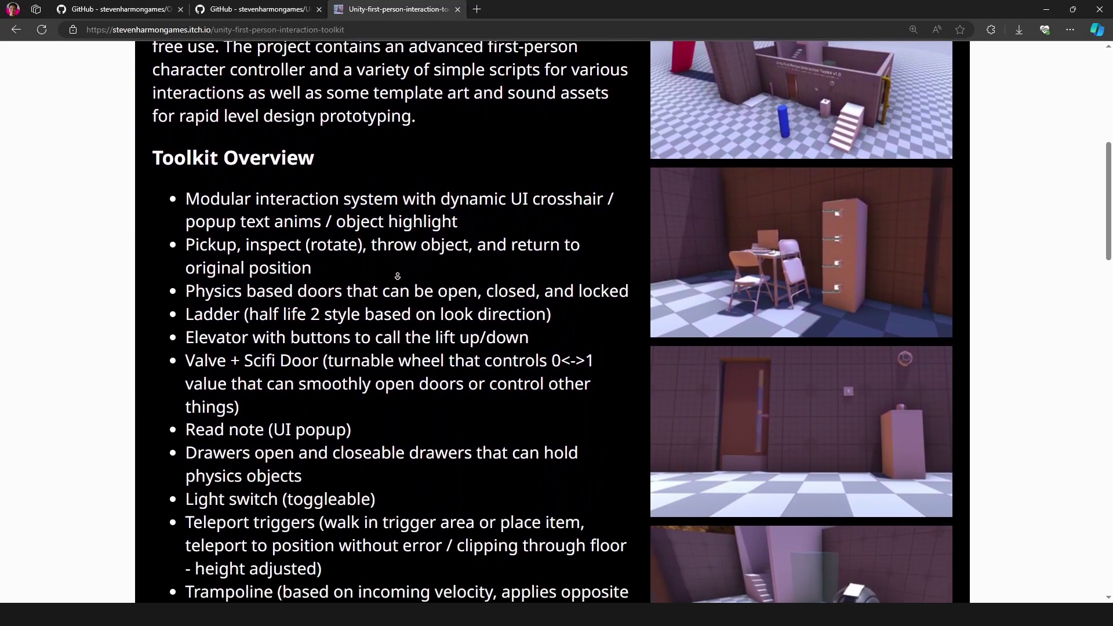
scroll(398, 276, down, 13)
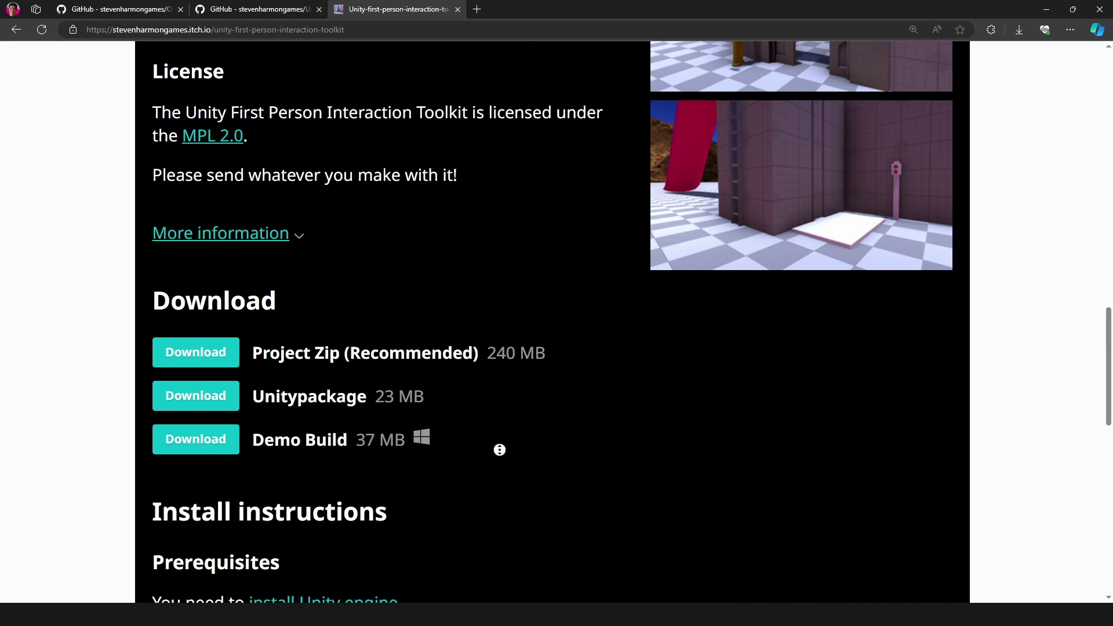
scroll(497, 342, up, 8)
scroll(549, 487, down, 10)
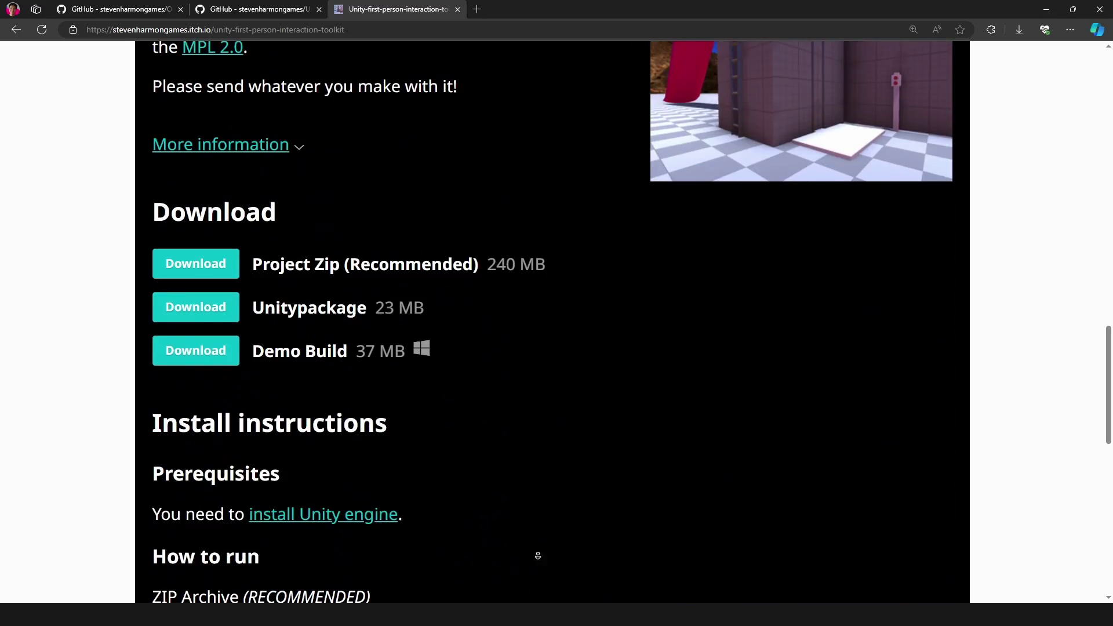
middle_drag(538, 555, 603, 170)
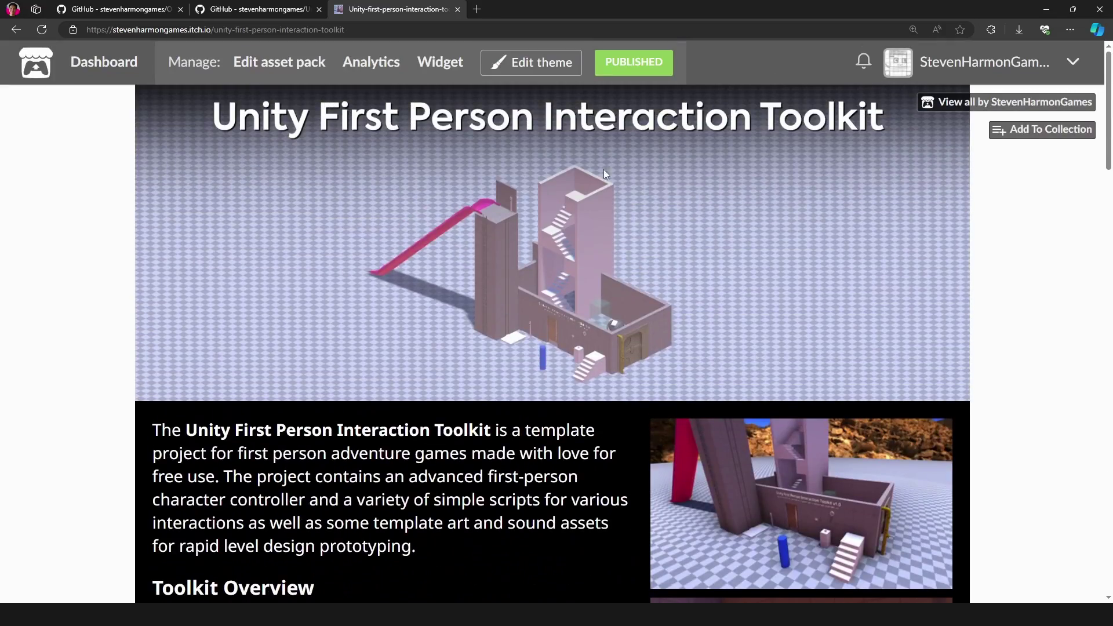
Examine the O3DE-FirstPersonInteractionToolkit repository's readme and return to the Unity toolkit's web pages
click(144, 4)
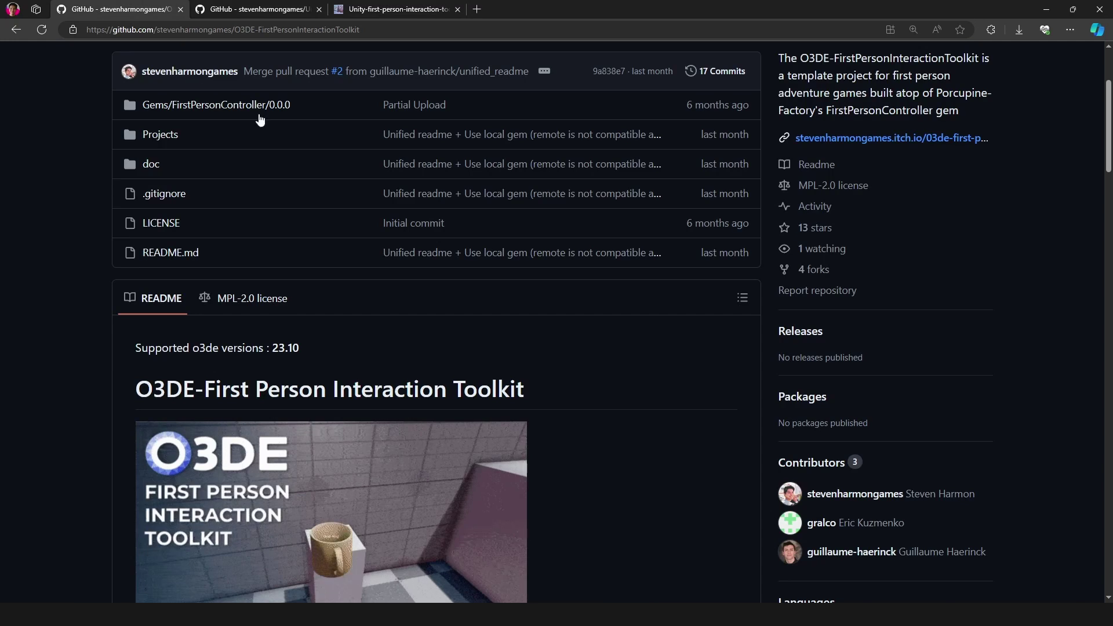
middle_click(574, 348)
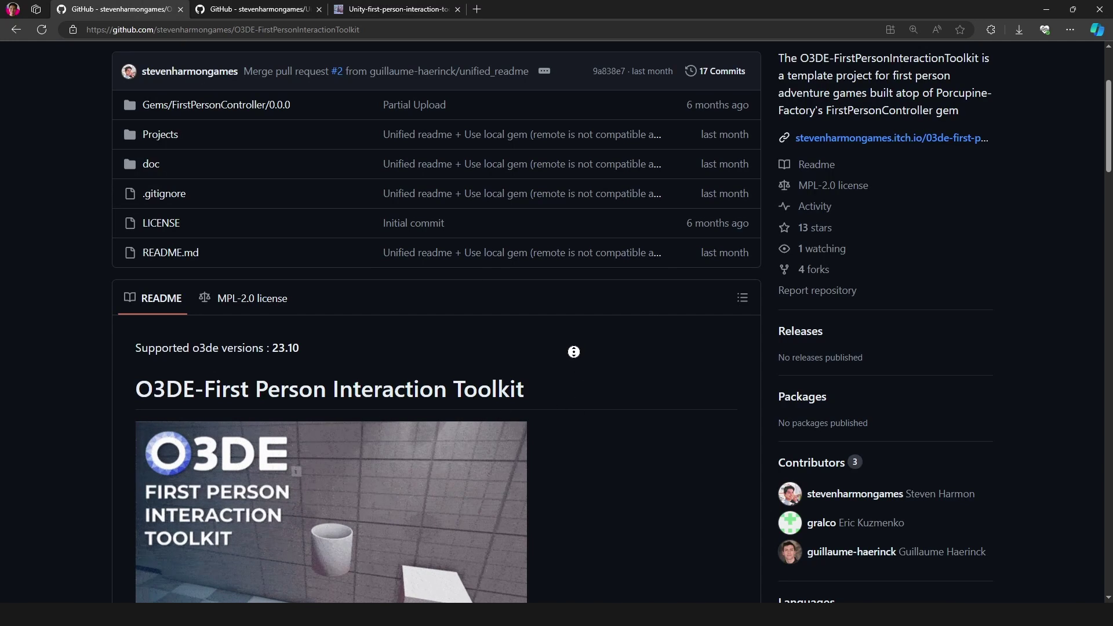
middle_click(576, 359)
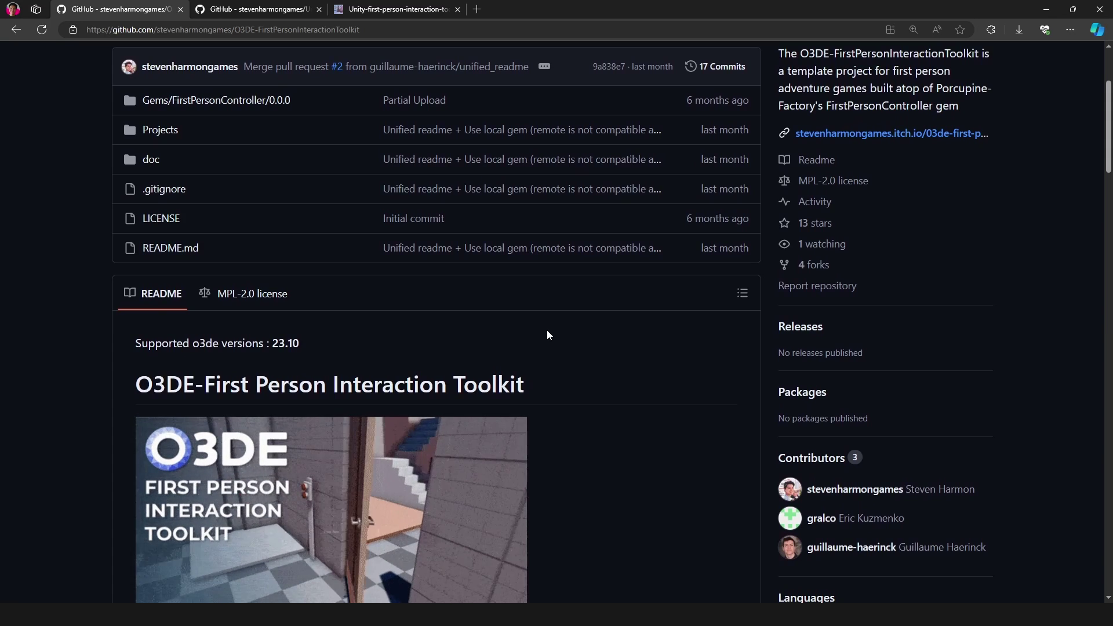
middle_click(607, 306)
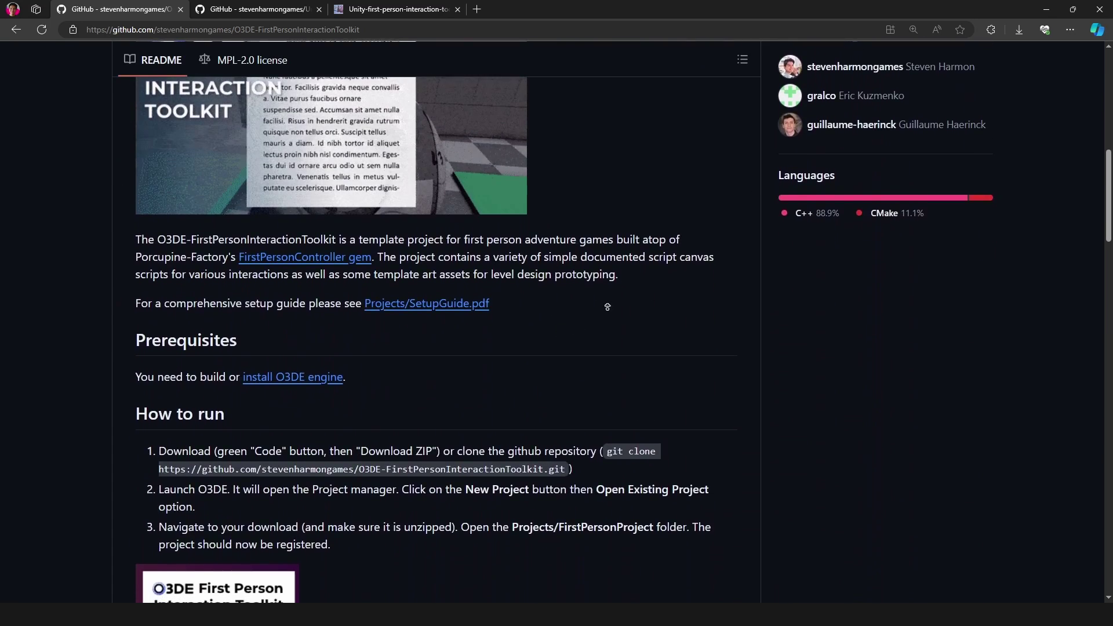
middle_click(798, 225)
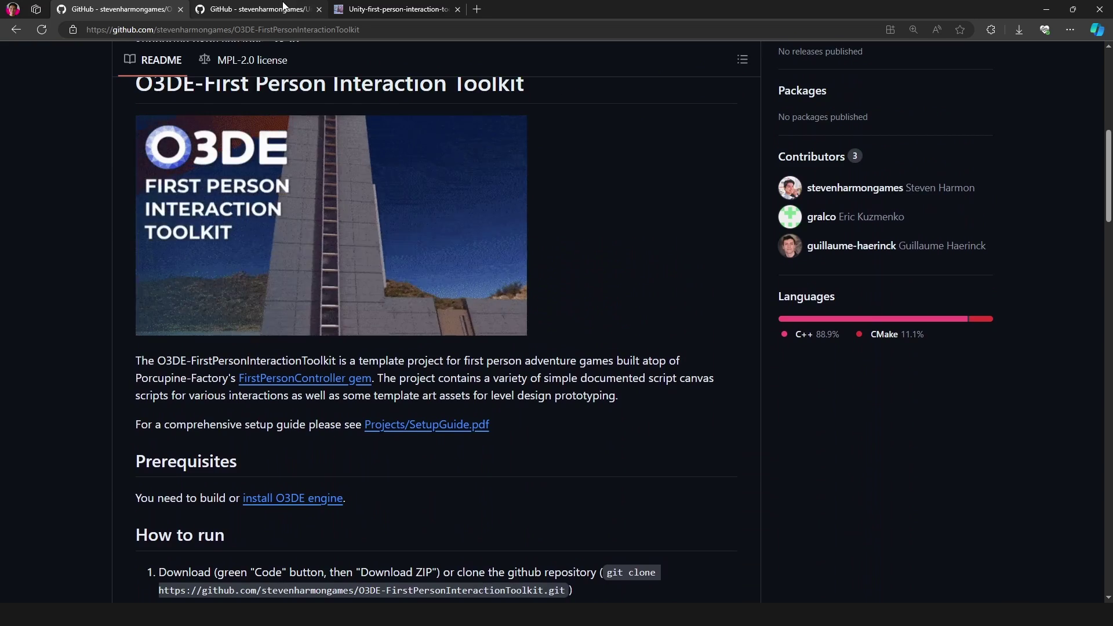
click(283, 9)
click(400, 9)
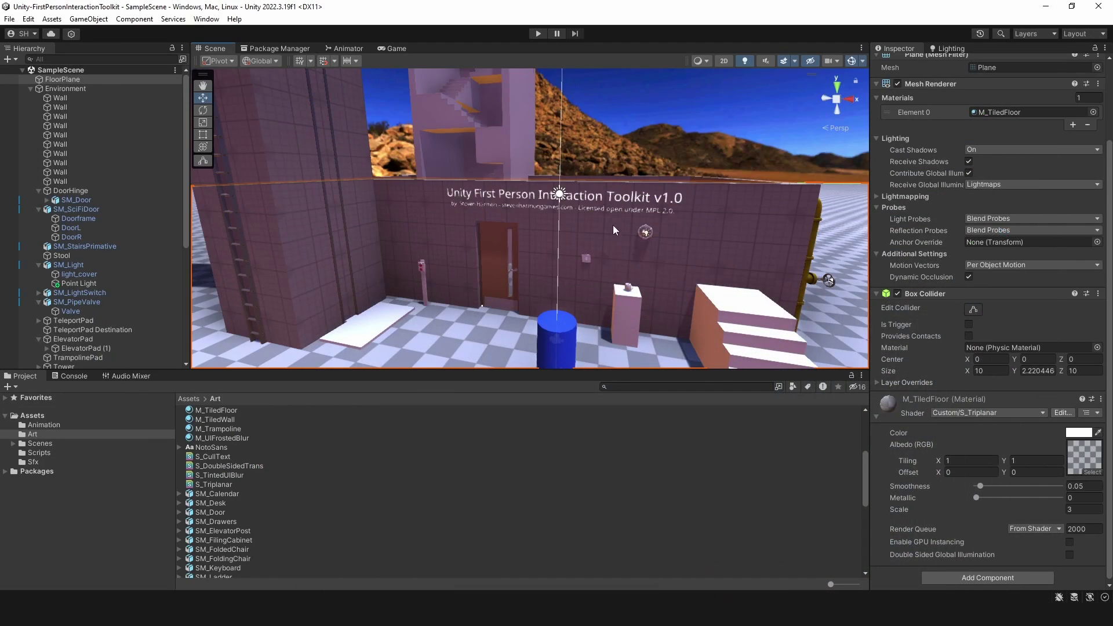
Switch back to the Unity editor, select the Canvas object and view the sample scene from the front
click(643, 122)
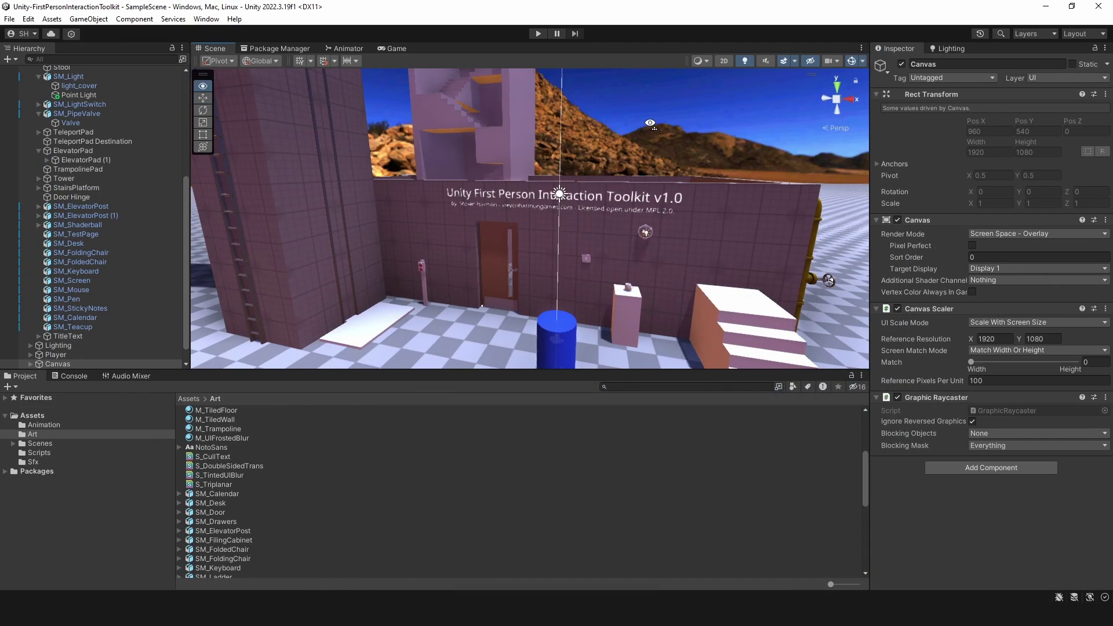
right_drag(650, 123, 642, 120)
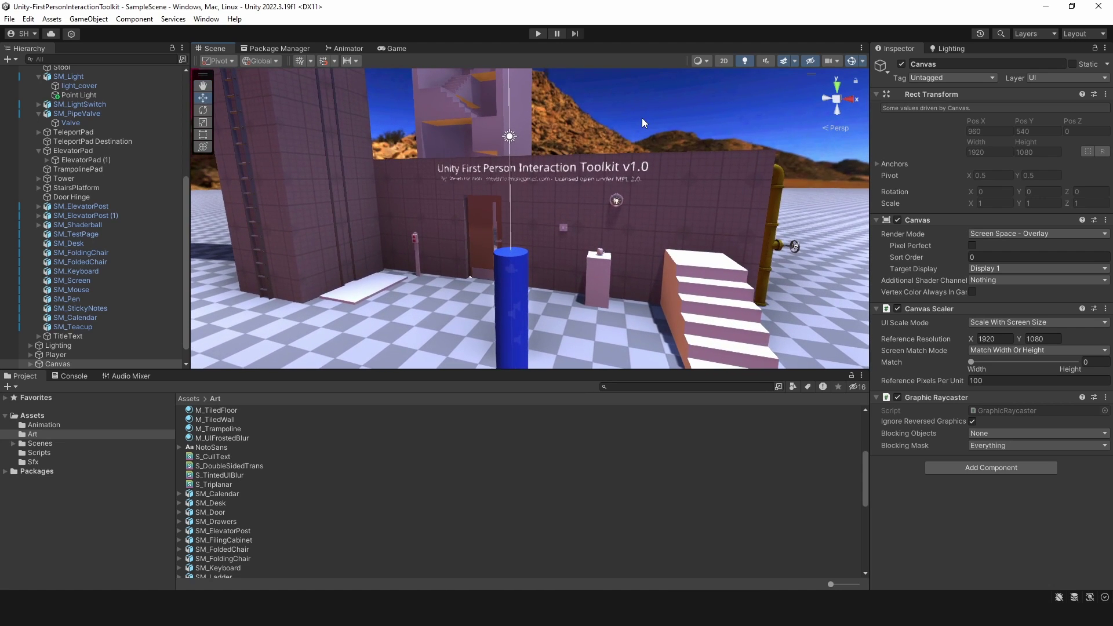